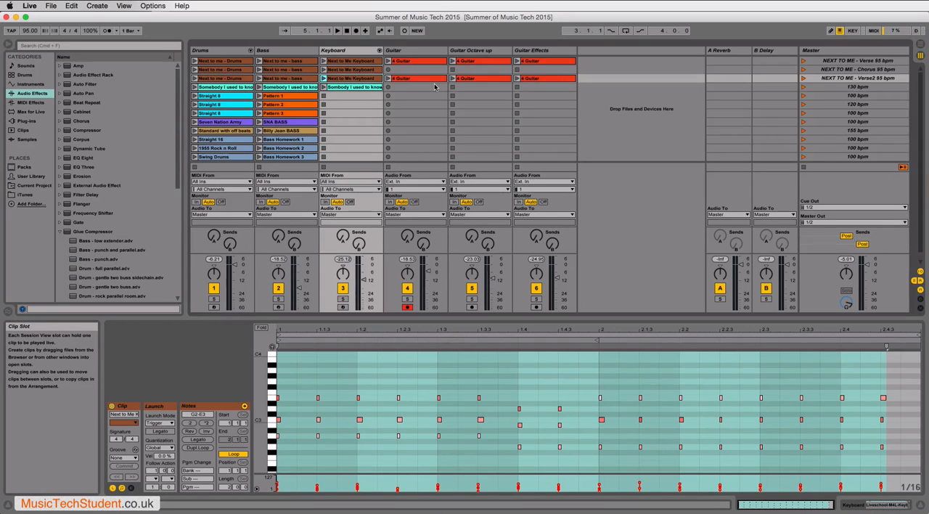
# - Duplicate the Verse2 clip on the Guitar track and delete the copy
pyautogui.click(417, 80)
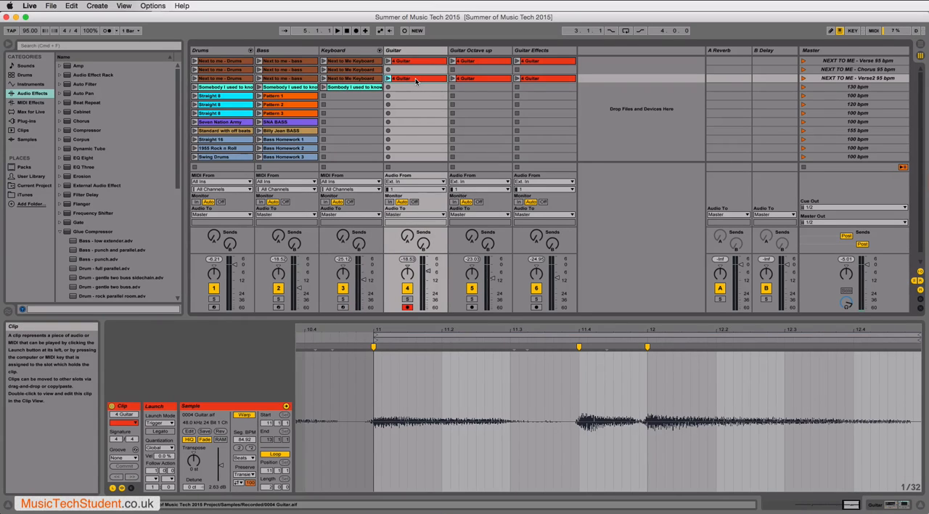
pyautogui.rightClick(416, 81)
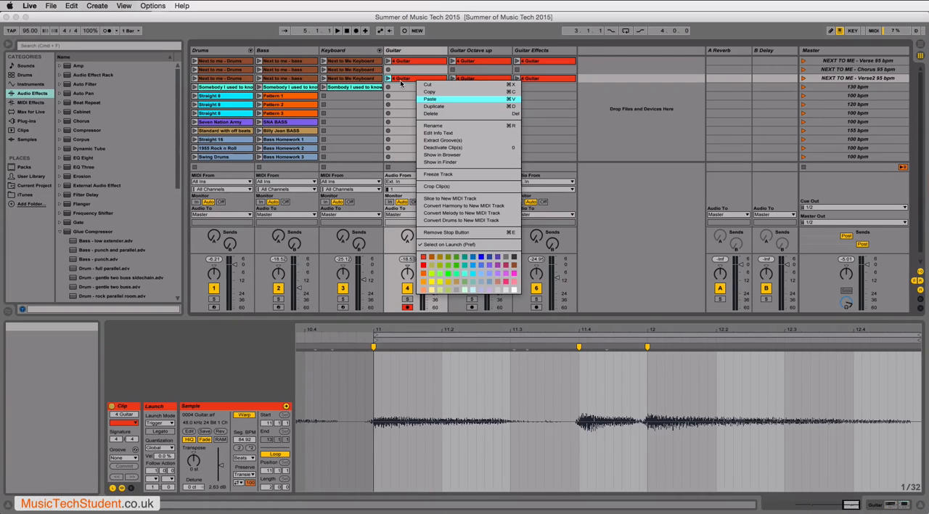
pyautogui.click(430, 106)
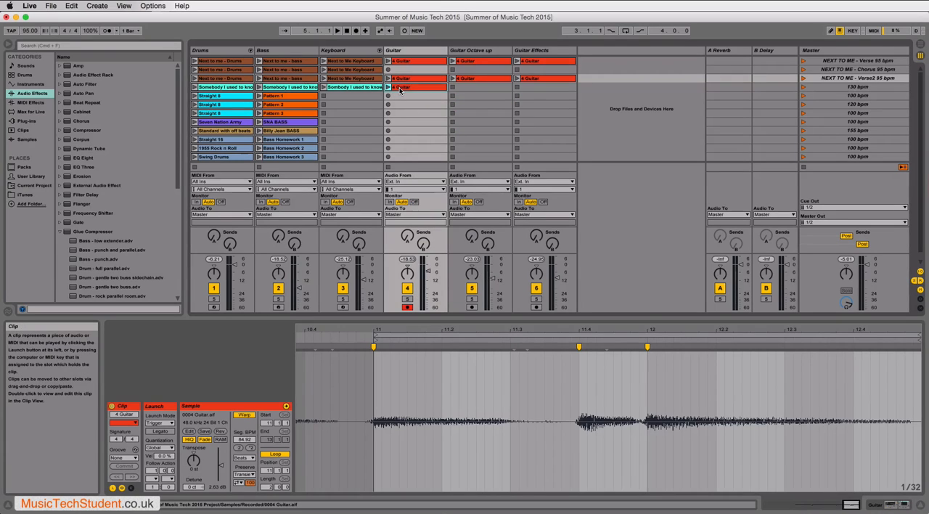
pyautogui.press('Delete')
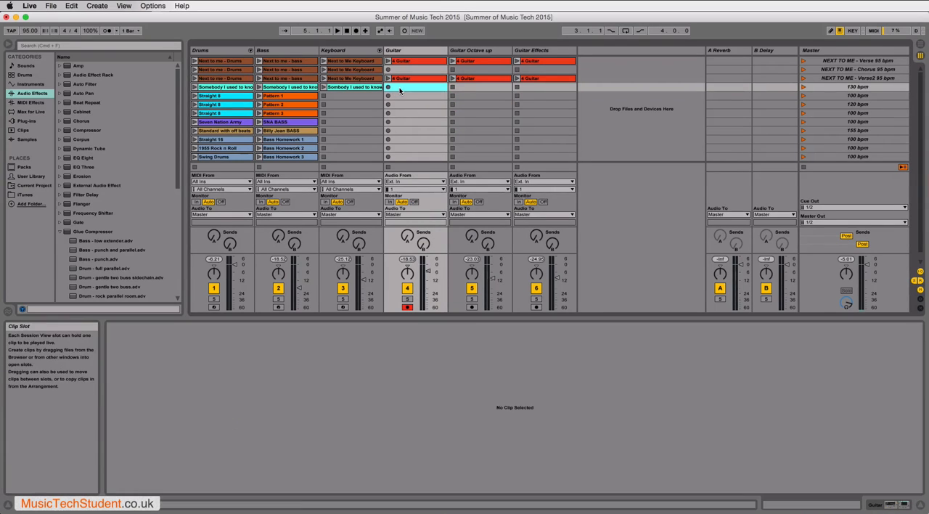
pyautogui.click(411, 79)
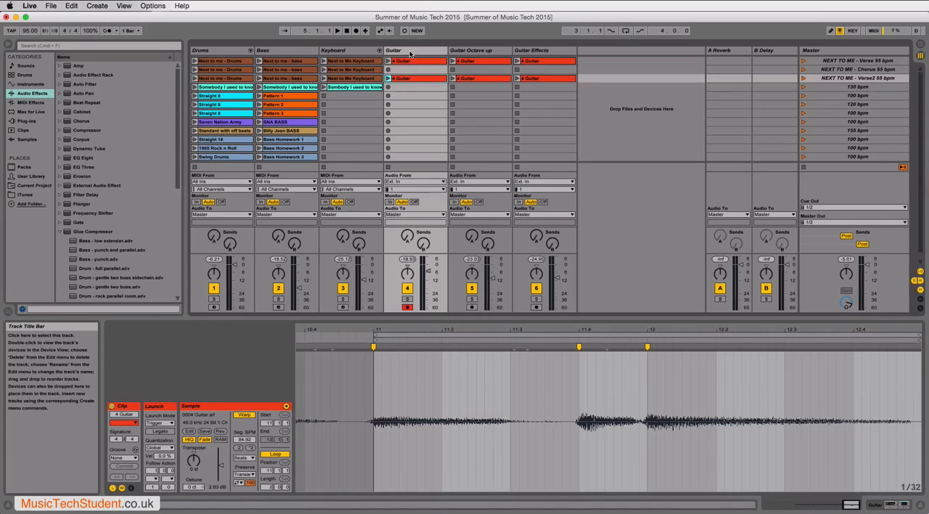
# - Duplicate the Guitar Effects track with its clips and delete the copied track
pyautogui.click(540, 52)
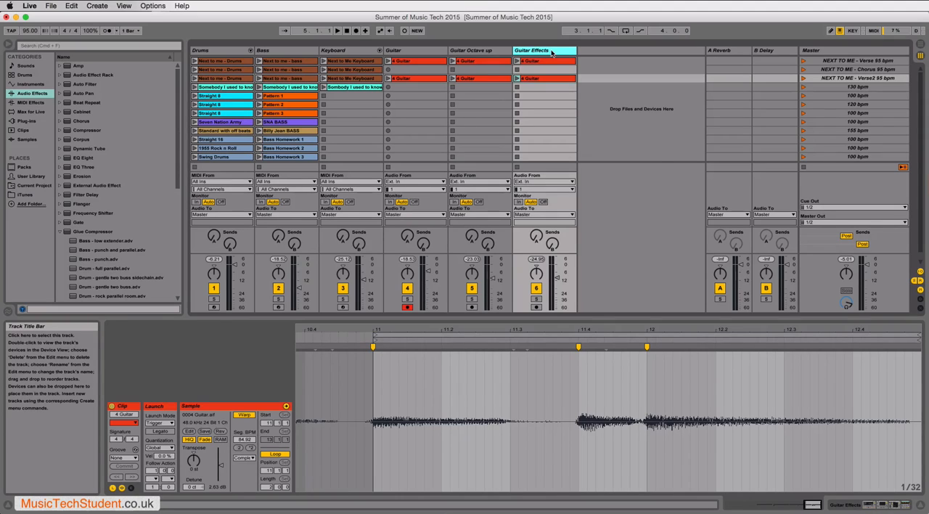
pyautogui.rightClick(554, 53)
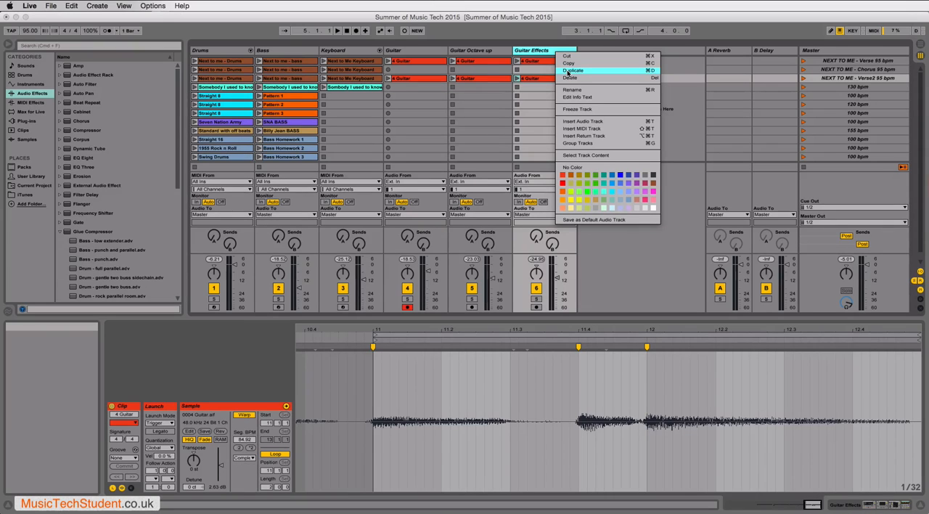
pyautogui.click(568, 72)
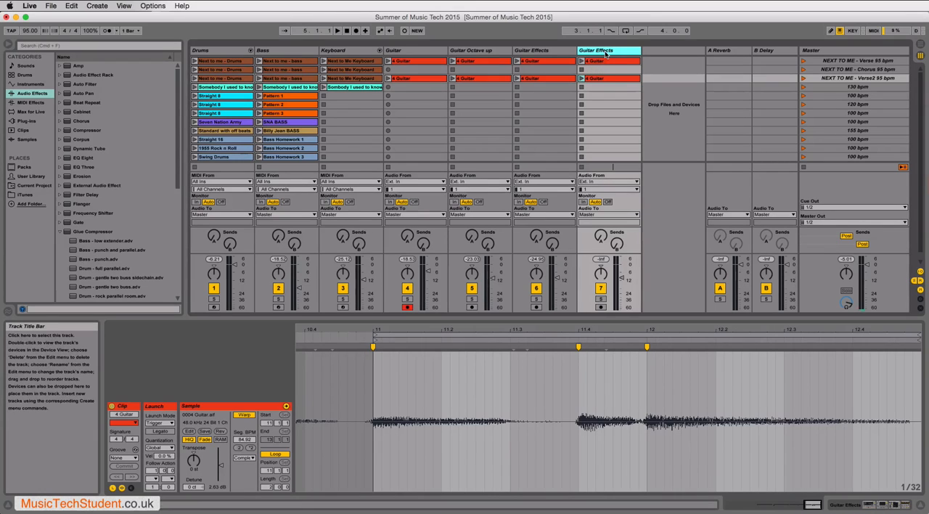
pyautogui.press('Delete')
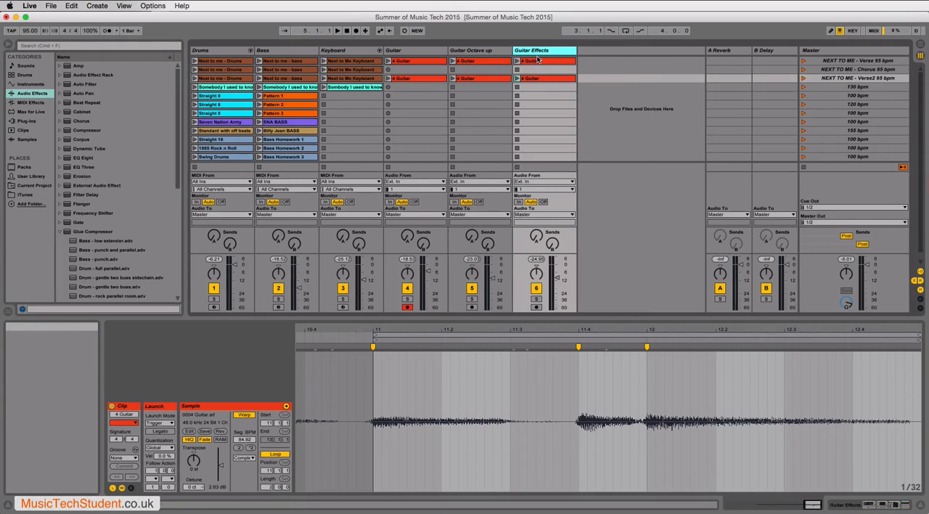
pyautogui.click(479, 79)
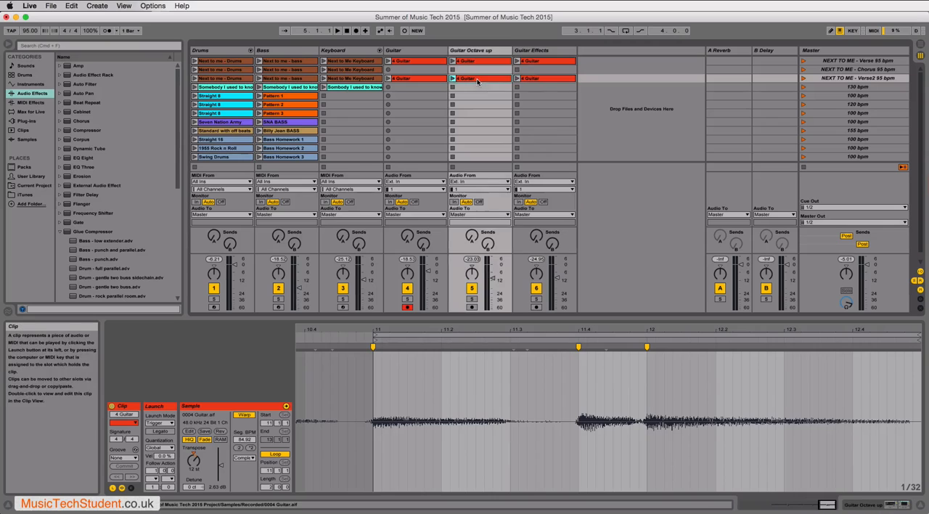
# - Duplicate the NEXT TO ME Verse2 scene and delete the copied scene
pyautogui.click(550, 53)
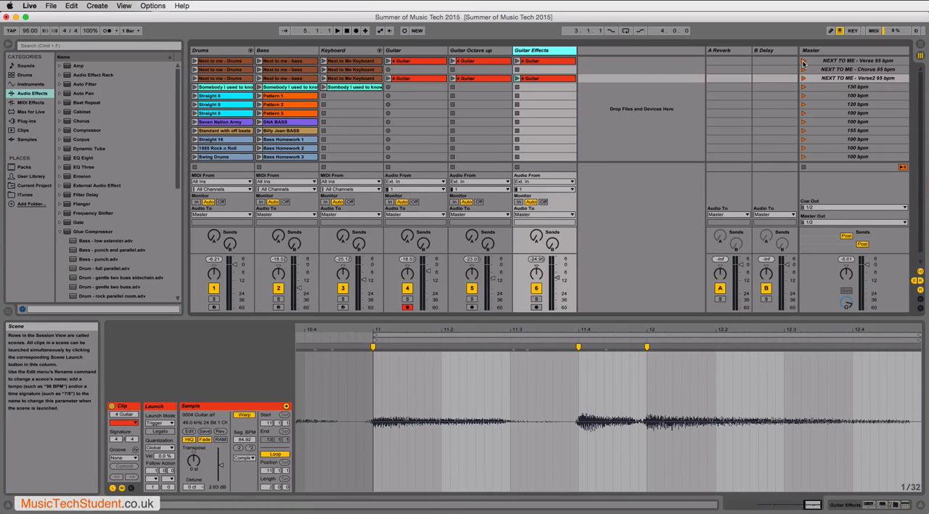
pyautogui.click(840, 81)
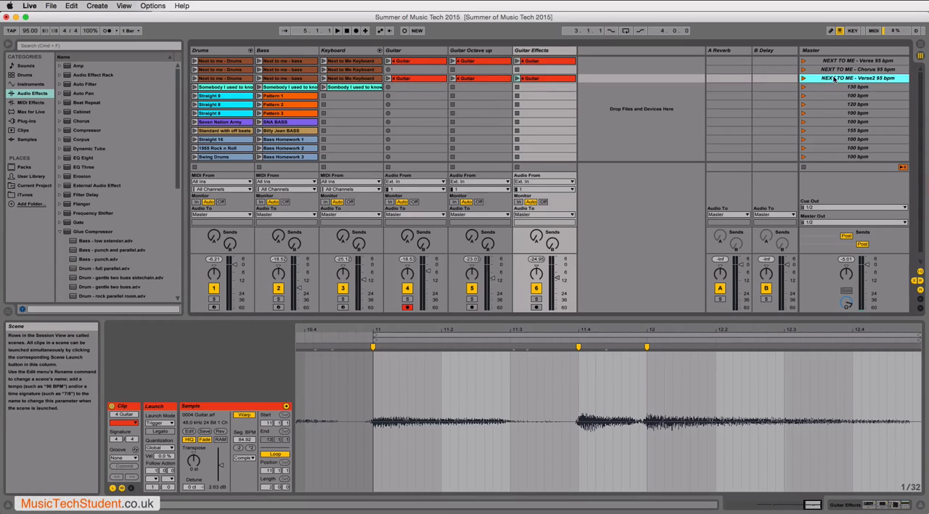
pyautogui.rightClick(837, 80)
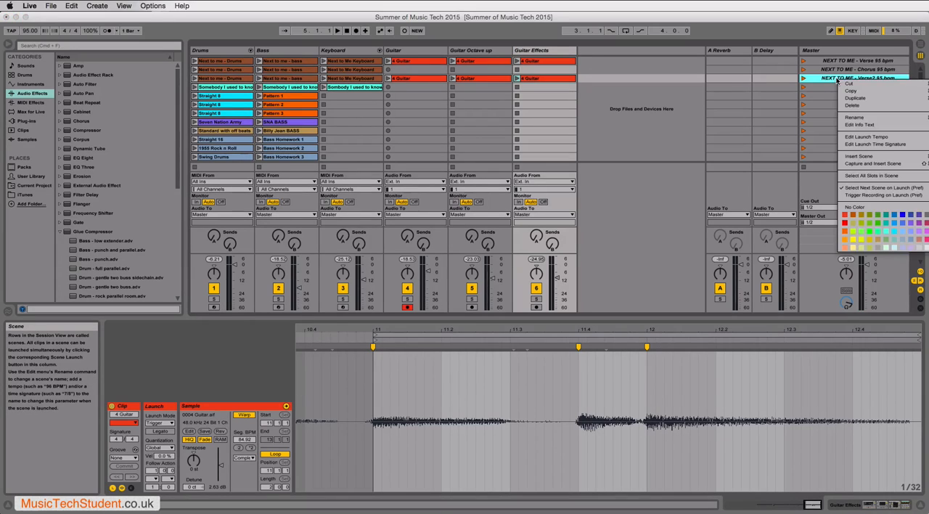
pyautogui.click(854, 97)
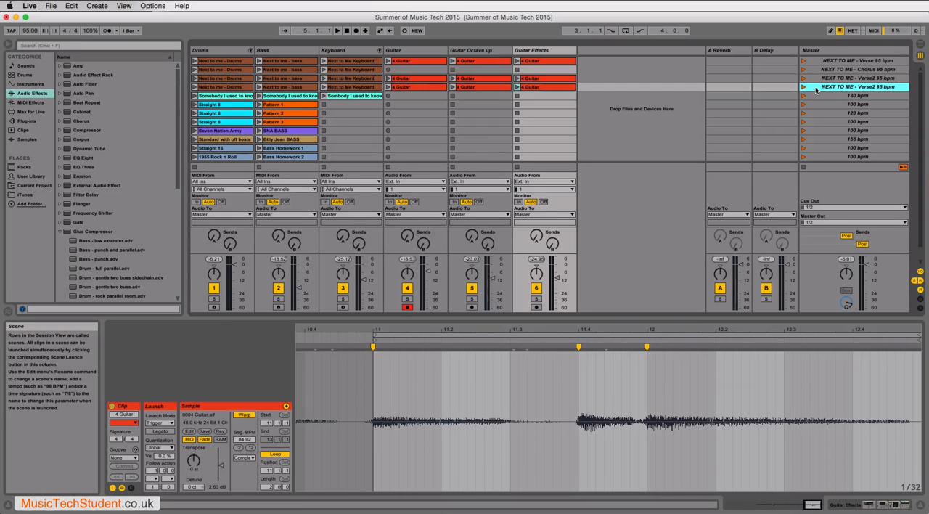
pyautogui.press('Delete')
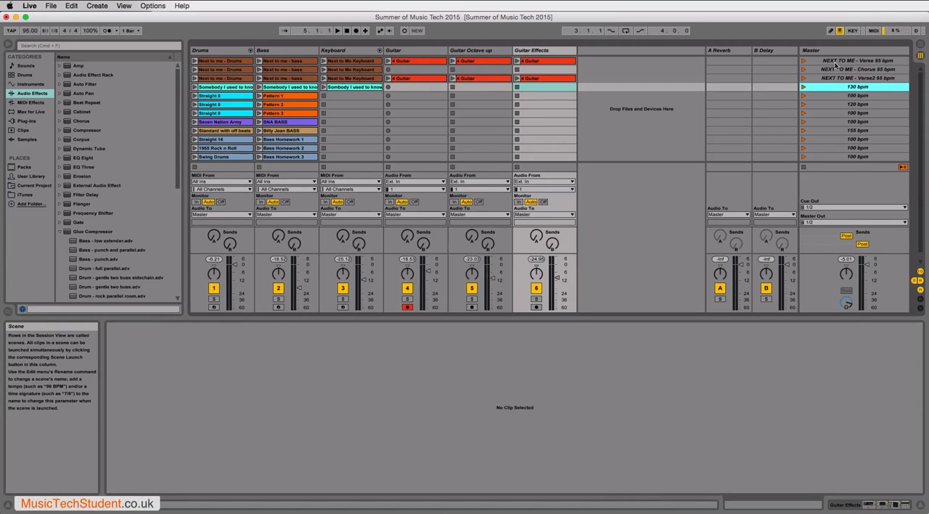
# - Set the launch quantization of the Verse scene's clip on the Guitar track to 1/16
pyautogui.click(835, 64)
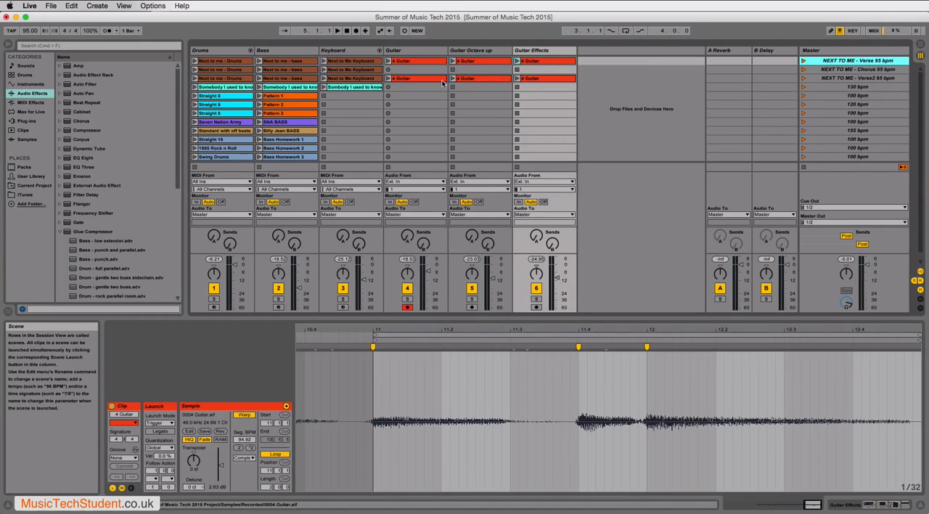
pyautogui.click(397, 63)
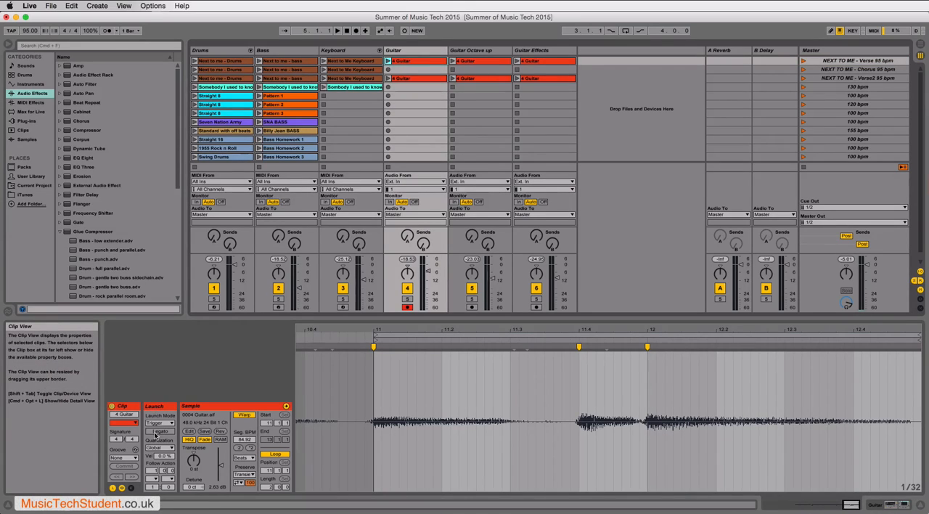
pyautogui.click(154, 449)
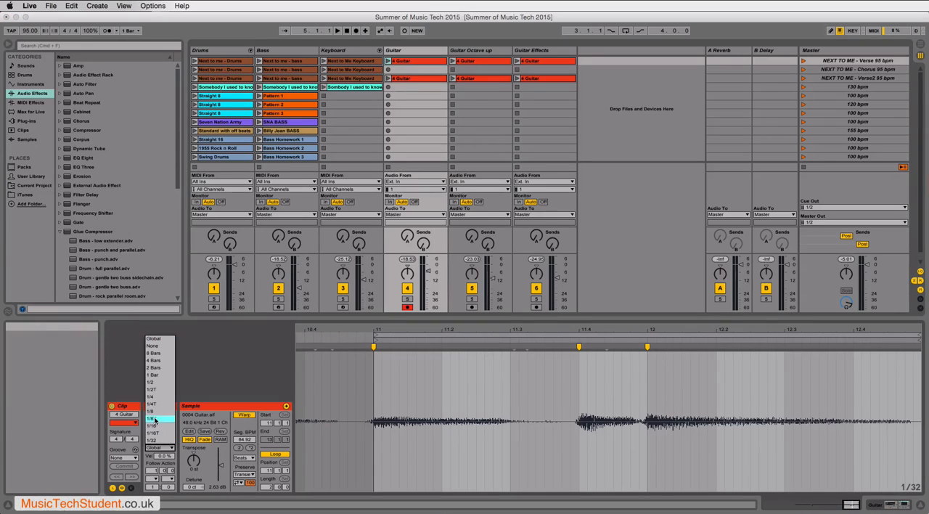
pyautogui.click(157, 425)
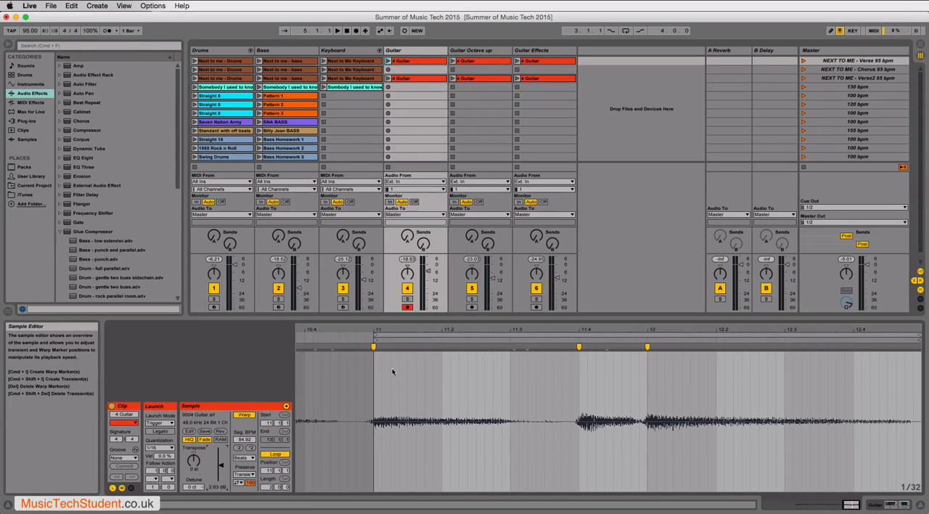
# - Play the NEXT TO ME Verse scene, switch to the Chorus scene and return to the Verse scene
pyautogui.click(802, 63)
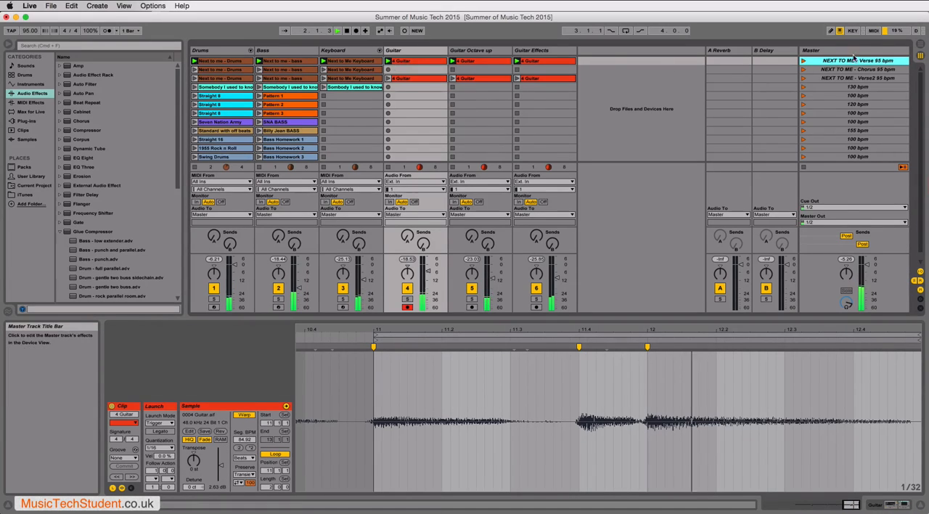
pyautogui.click(804, 69)
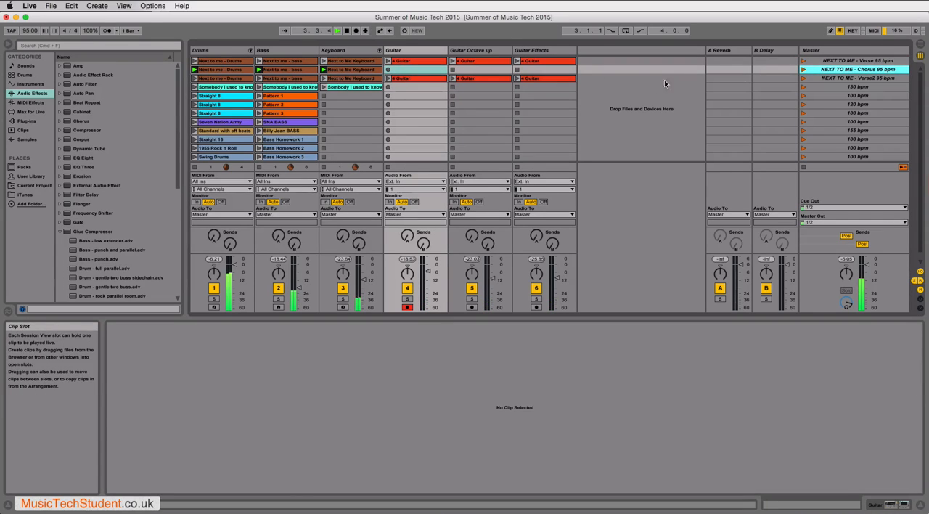
pyautogui.click(803, 62)
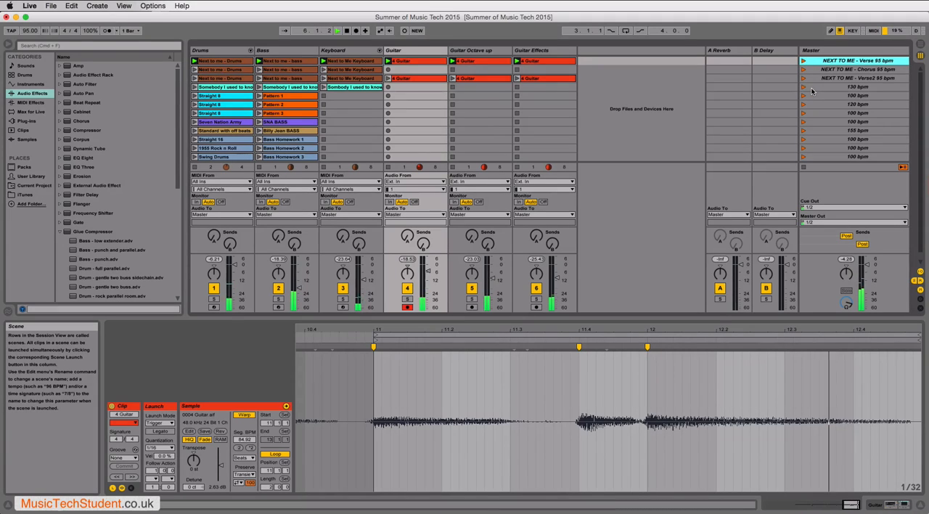
# - Set the Verse guitar clip's launch quantization to Global and stop all clips
pyautogui.click(156, 448)
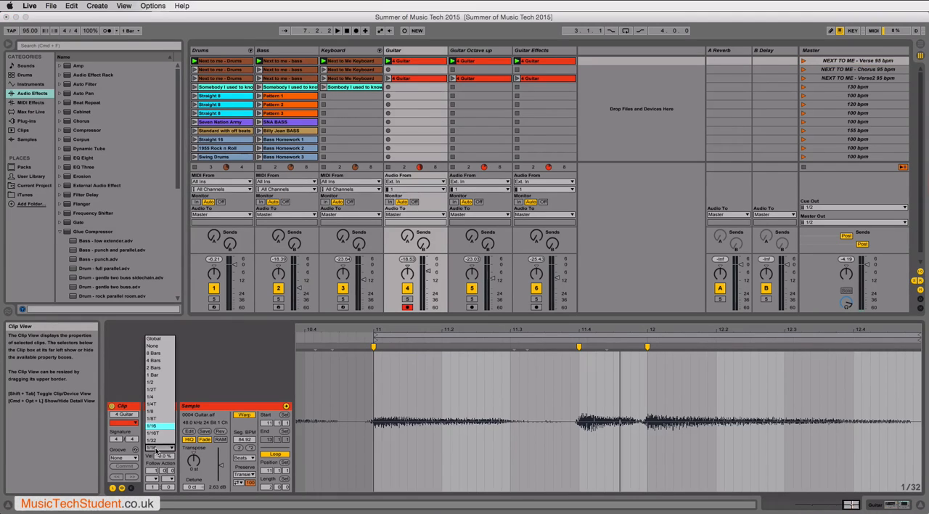
pyautogui.click(153, 339)
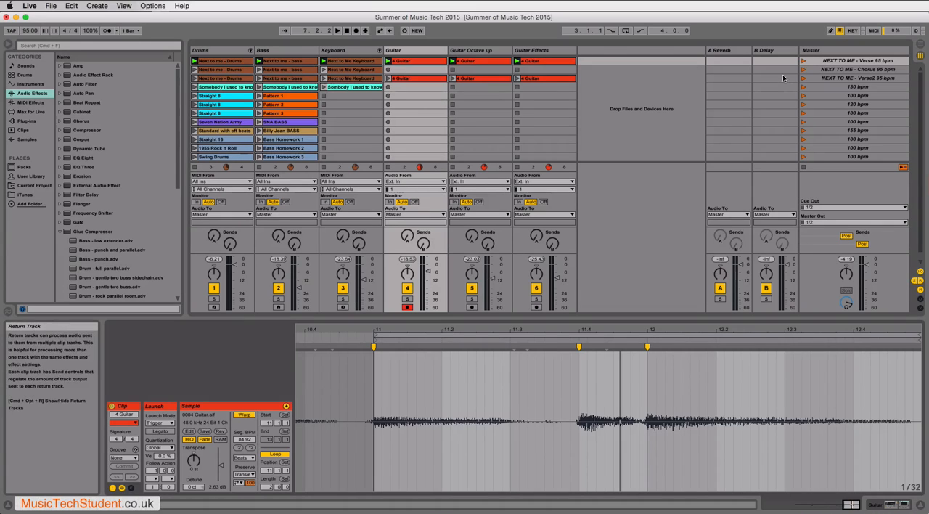
pyautogui.click(804, 169)
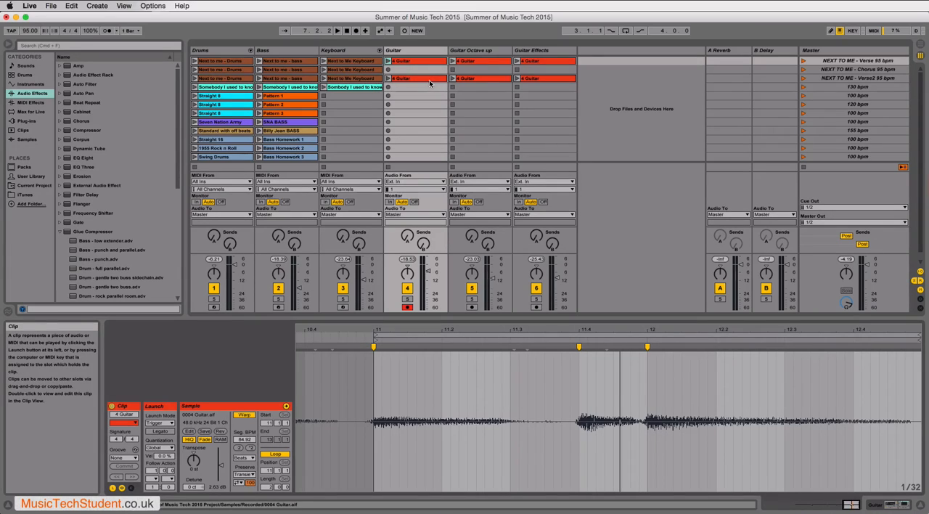
pyautogui.click(467, 51)
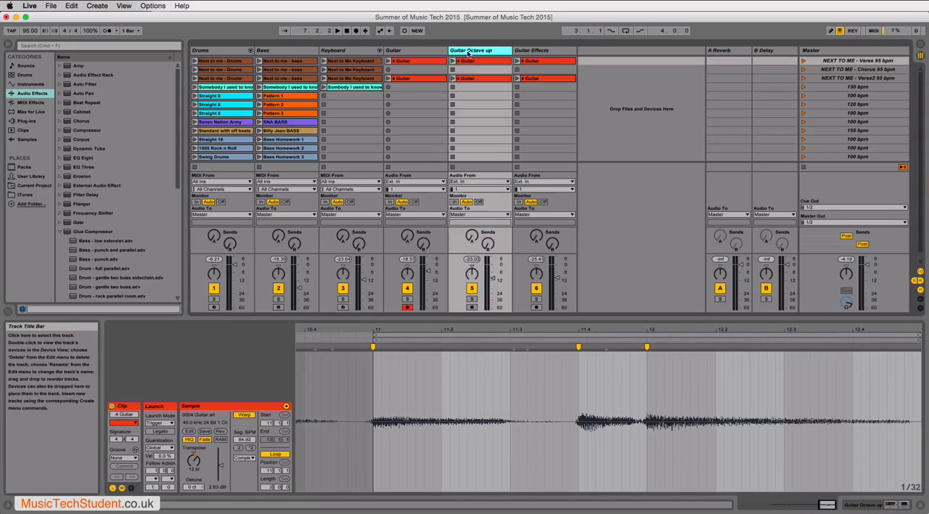
pyautogui.click(526, 53)
pyautogui.click(479, 52)
pyautogui.click(422, 52)
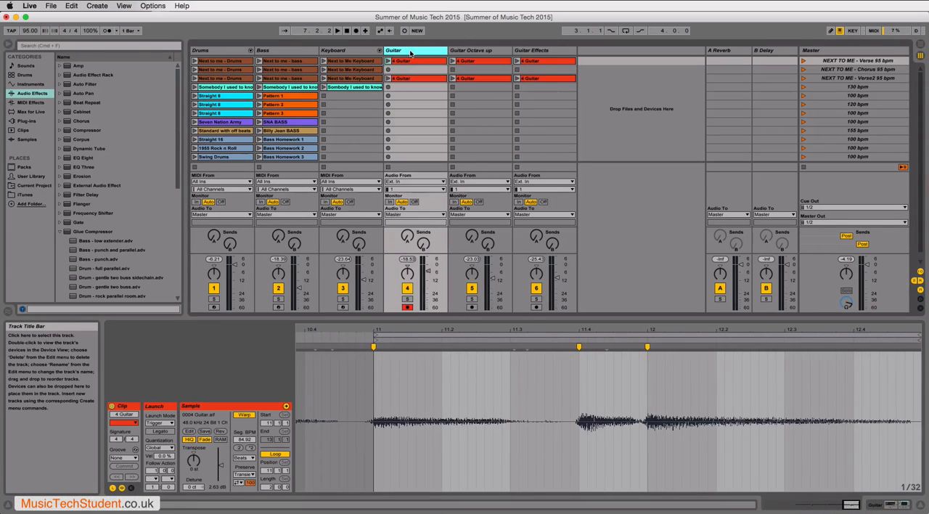
pyautogui.click(535, 53)
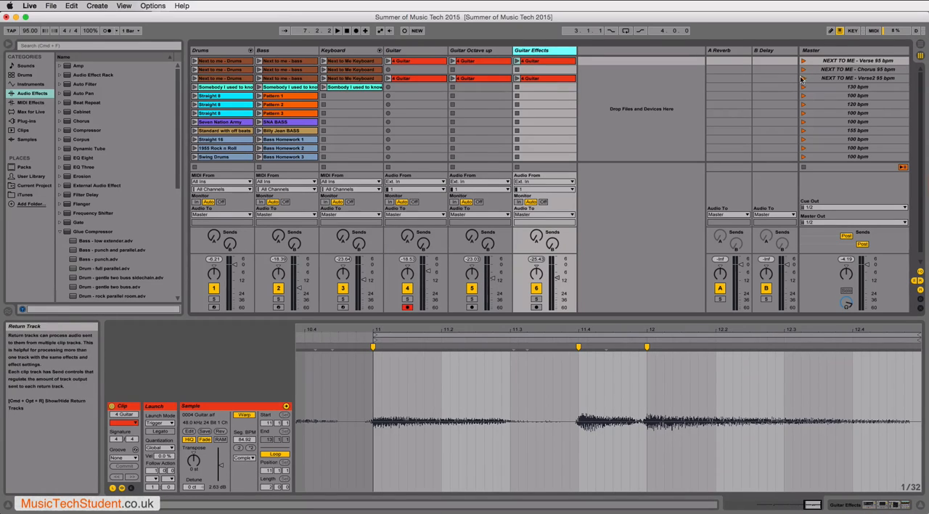
# - Duplicate the NEXT TO ME Verse2 scene
pyautogui.click(830, 80)
pyautogui.rightClick(830, 82)
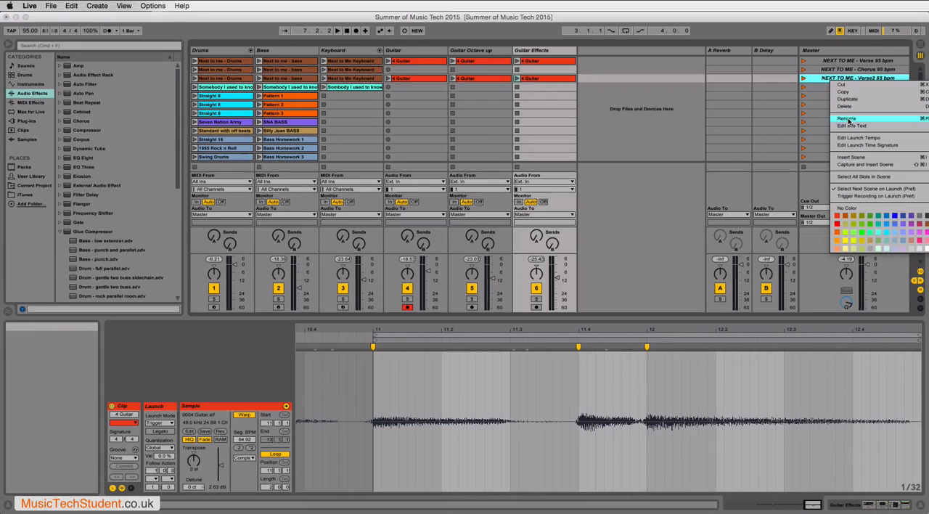
pyautogui.click(846, 99)
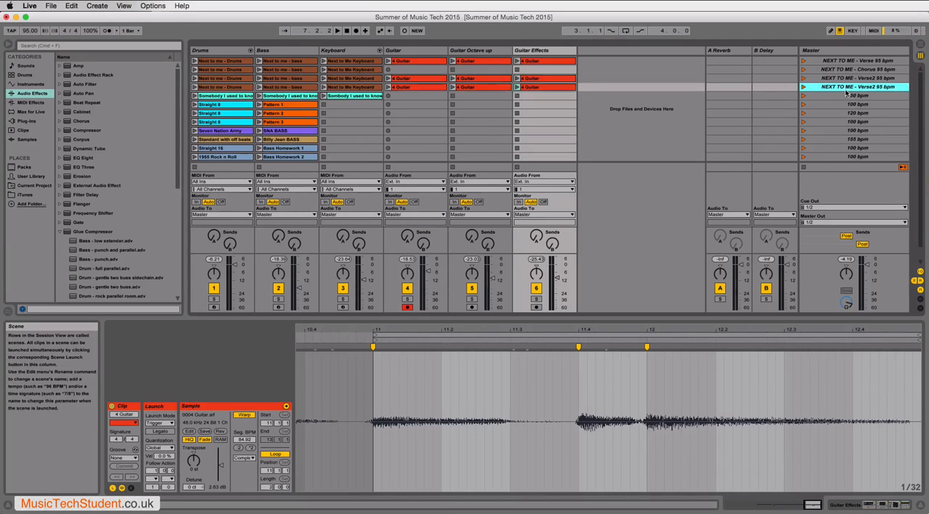
# - Delete the Drums, Bass, Guitar, Guitar Octave up and Guitar Effects clips from the duplicated scene, leaving only the Keyboard clip
pyautogui.click(238, 88)
pyautogui.press('Delete')
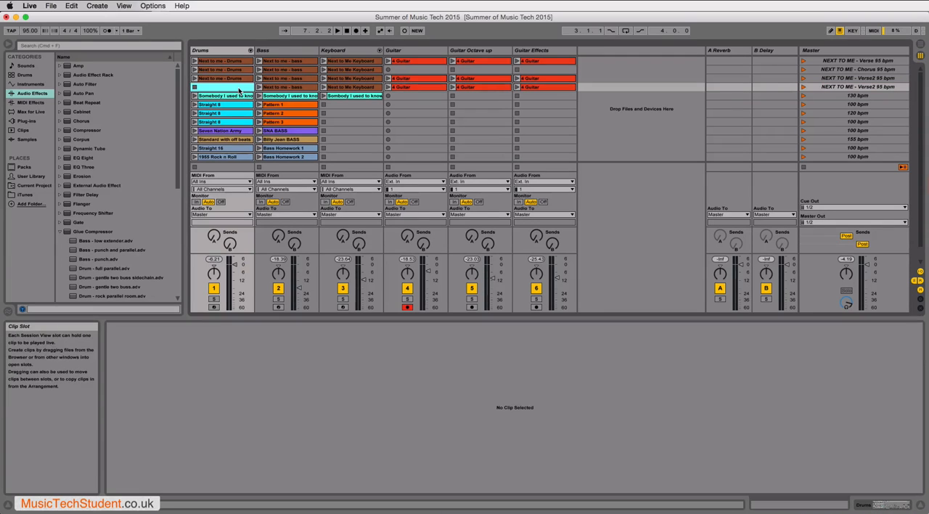
pyautogui.click(295, 88)
pyautogui.press('Delete')
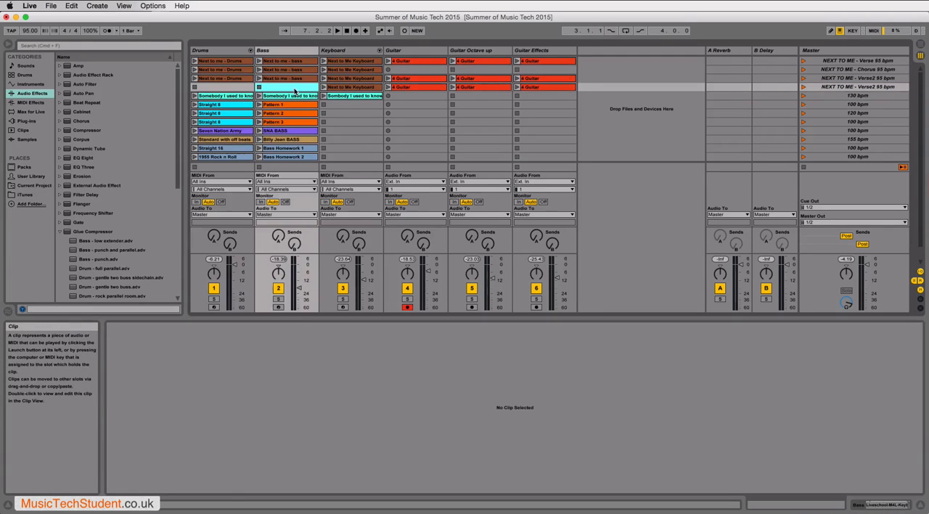
pyautogui.click(407, 87)
pyautogui.press('Delete')
pyautogui.click(490, 87)
pyautogui.press('Delete')
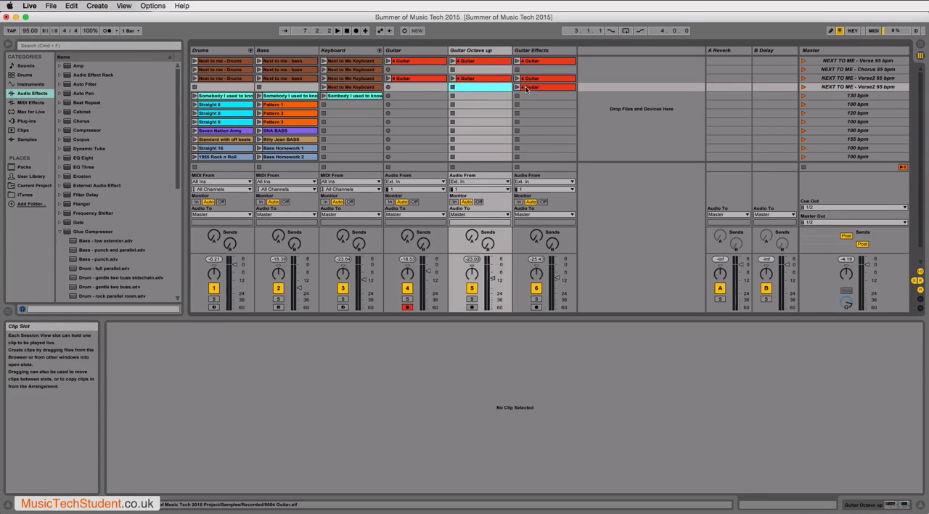
pyautogui.click(530, 87)
pyautogui.press('Delete')
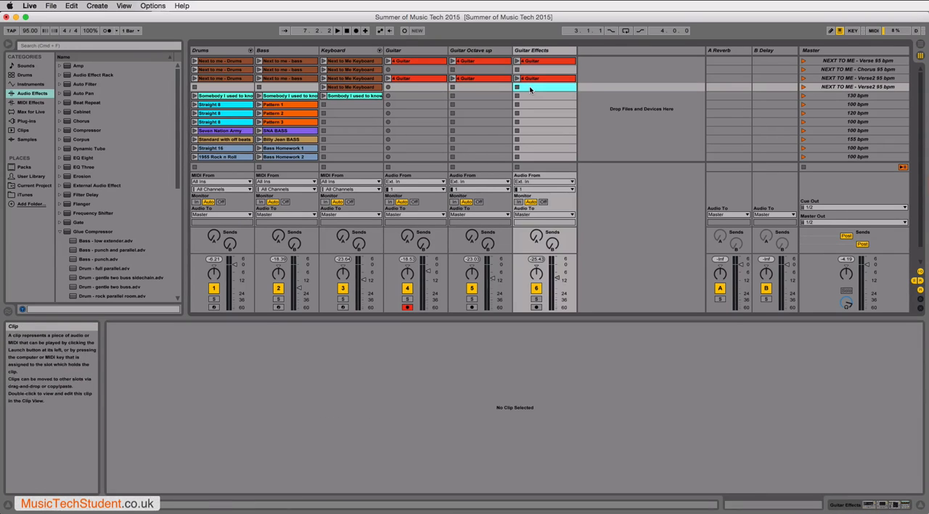
# - Rename the duplicated scene that holds only the Keyboard clip as NEXT TO ME - Break 95 bpm
pyautogui.click(839, 88)
pyautogui.rightClick(840, 87)
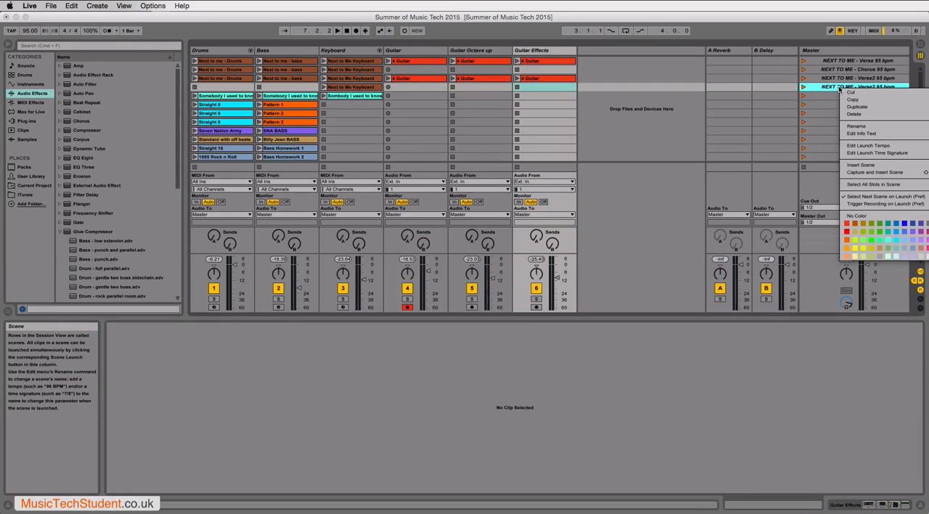
pyautogui.click(858, 126)
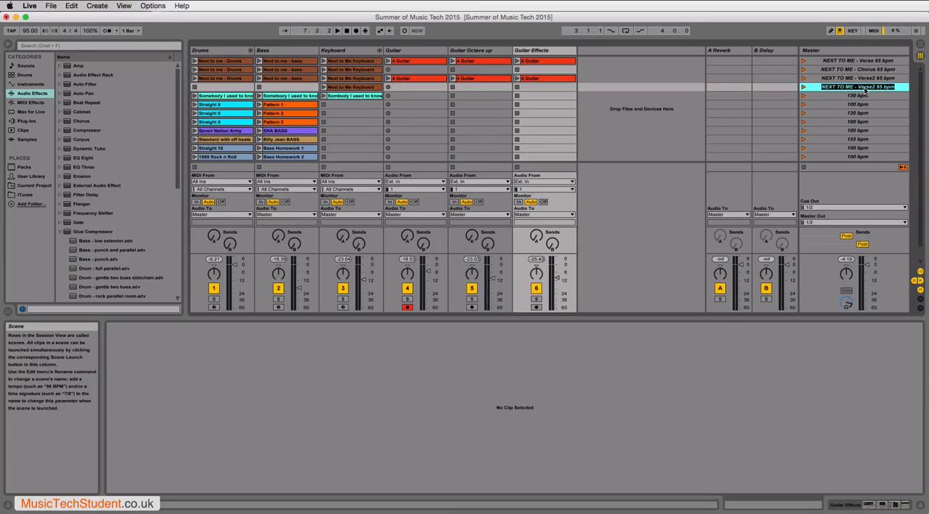
pyautogui.click(866, 88)
pyautogui.press('BackSpace')
pyautogui.press('BackSpace')
pyautogui.press('BackSpace')
pyautogui.press('BackSpace')
pyautogui.press('BackSpace')
pyautogui.press('BackSpace')
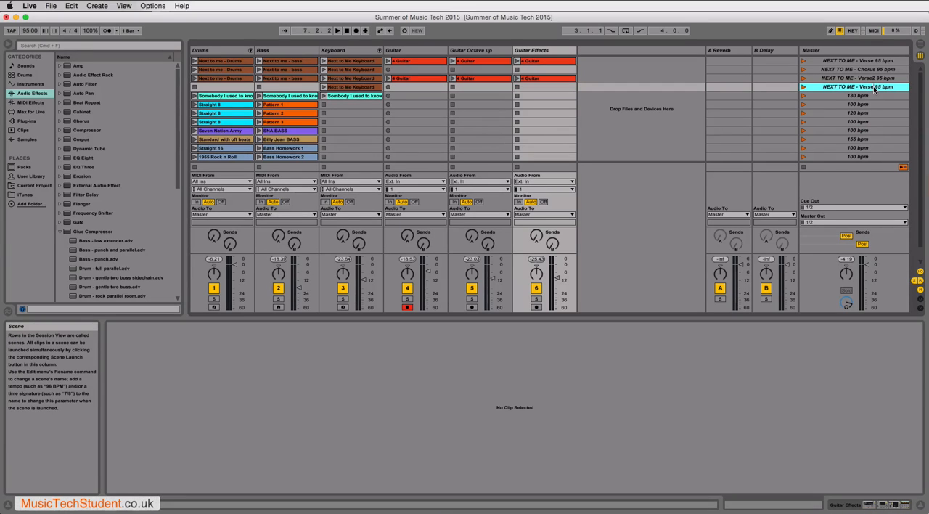
pyautogui.write('Break')
# - Play the NEXT TO ME Break scene, followed by the Verse, Chorus, Verse2 and Break scenes
pyautogui.click(802, 87)
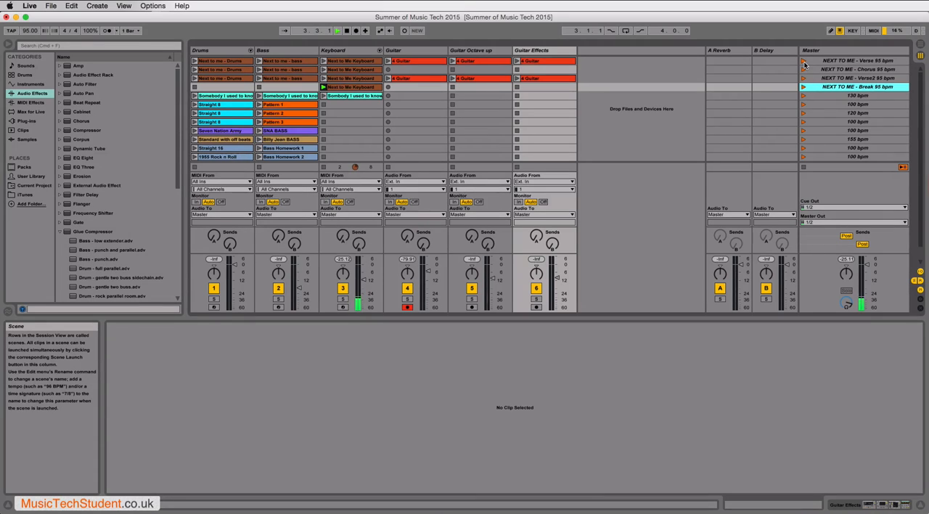
pyautogui.click(803, 61)
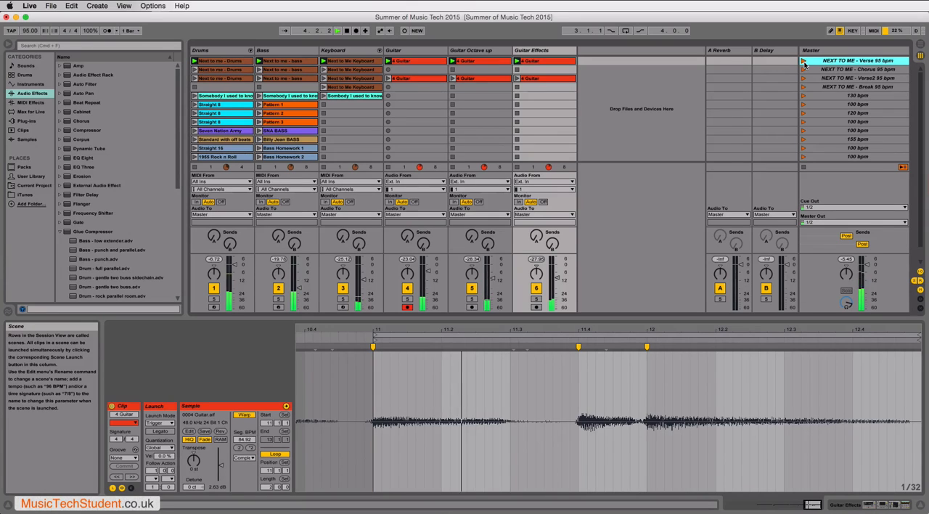
pyautogui.click(803, 70)
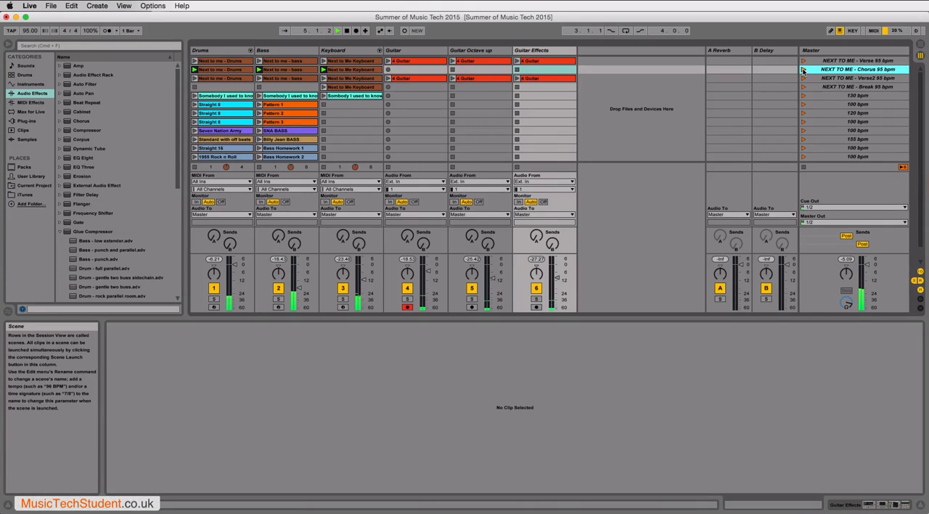
pyautogui.click(803, 78)
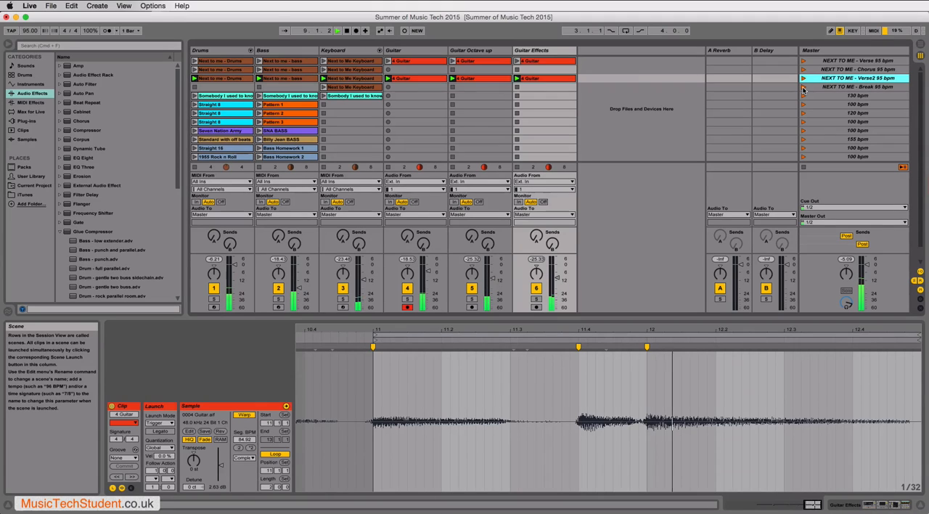
pyautogui.click(804, 87)
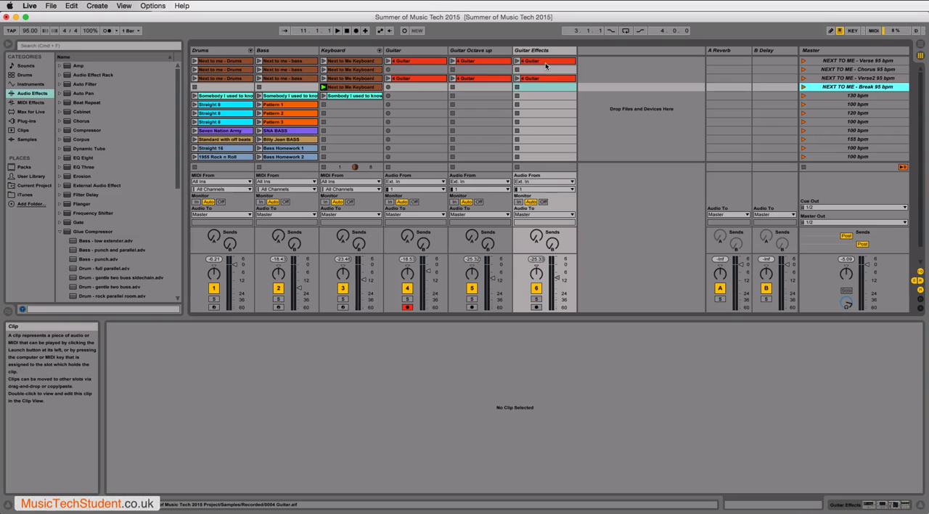
# - Compare the notes of the Chorus and Verse Keyboard clips and play the Chorus Keyboard clip
pyautogui.click(353, 71)
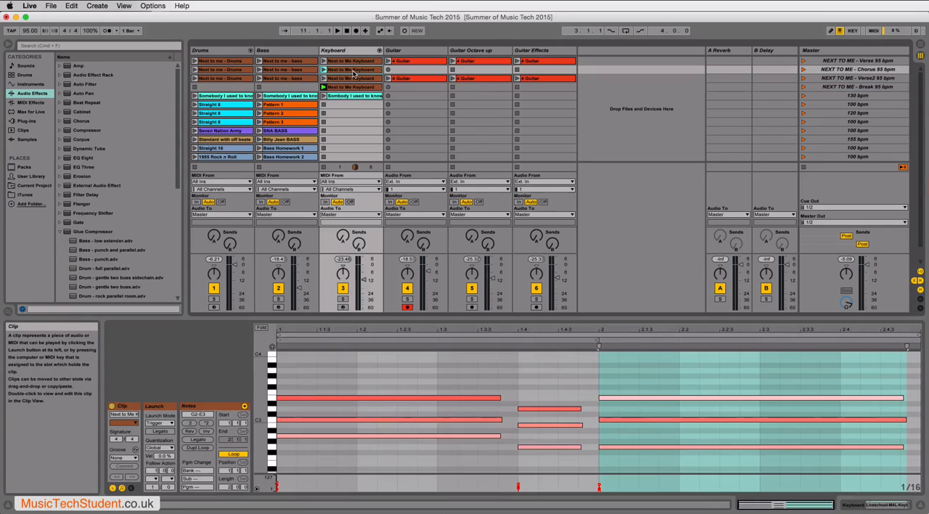
pyautogui.click(347, 63)
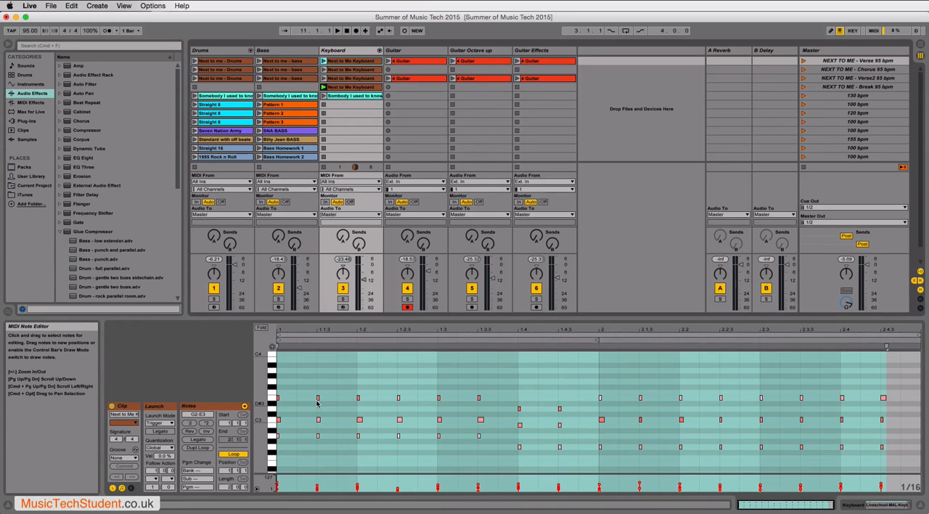
pyautogui.click(358, 70)
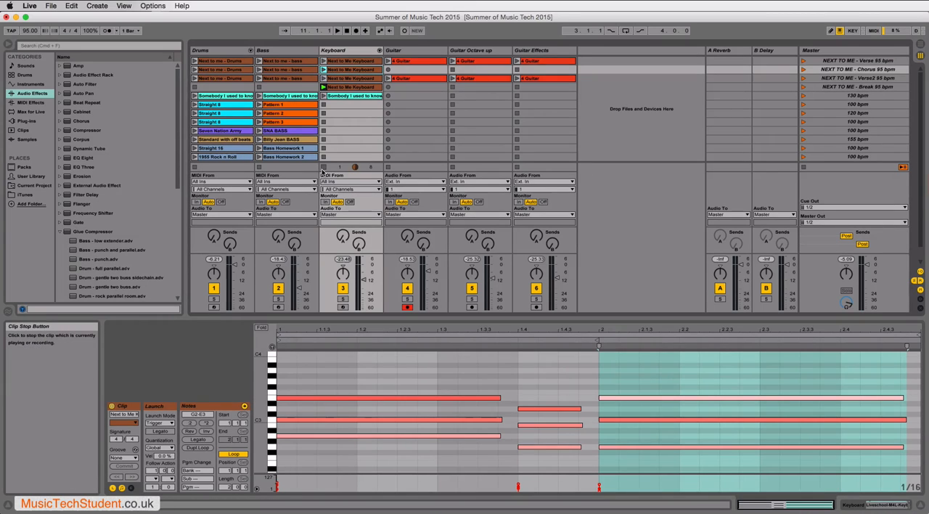
pyautogui.click(323, 69)
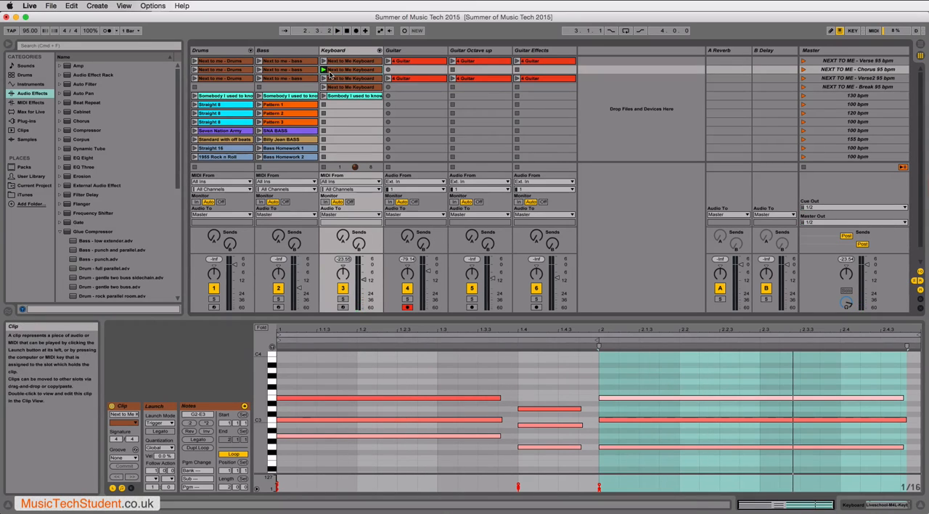
# - In the Break Keyboard clip, delete the repeats of the opening chord and lengthen the first one to just before beat 1.4
pyautogui.click(339, 87)
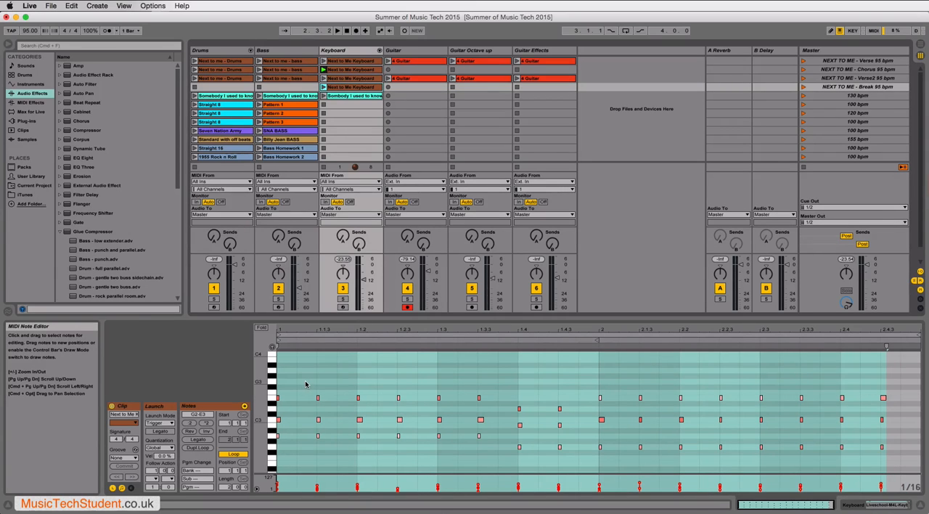
pyautogui.moveTo(306, 383); pyautogui.dragTo(489, 451)
pyautogui.press('Delete')
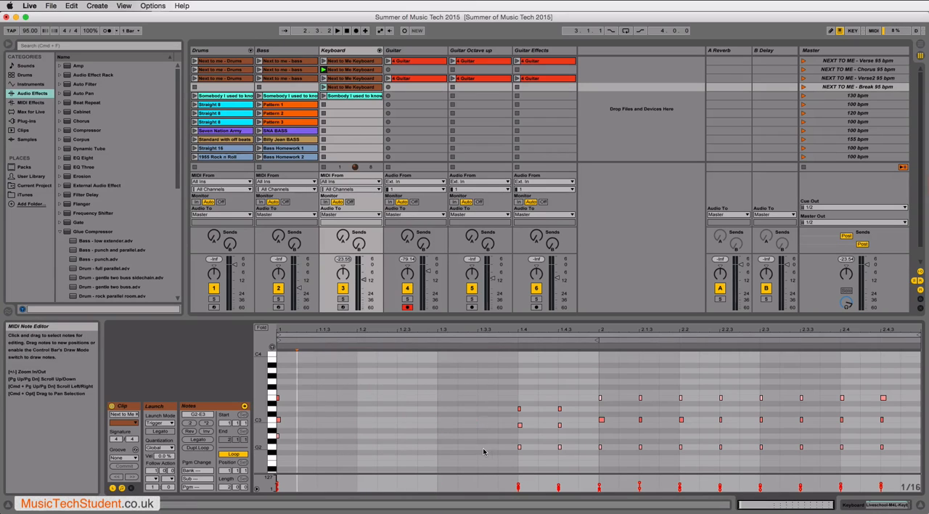
pyautogui.moveTo(303, 381); pyautogui.dragTo(500, 420)
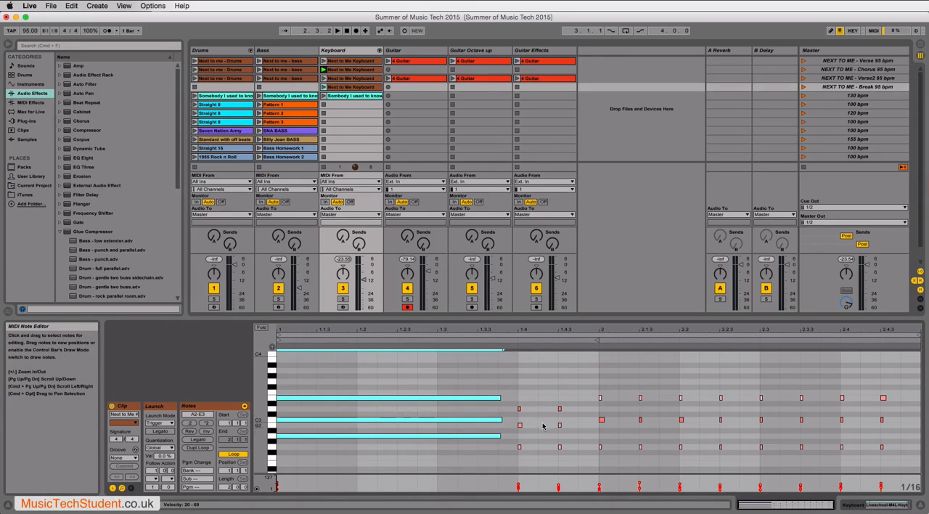
# - Delete the repeat of the beat 1.4 chord and lengthen the remaining chord to just before bar 2
pyautogui.moveTo(545, 398); pyautogui.dragTo(566, 459)
pyautogui.press('Delete')
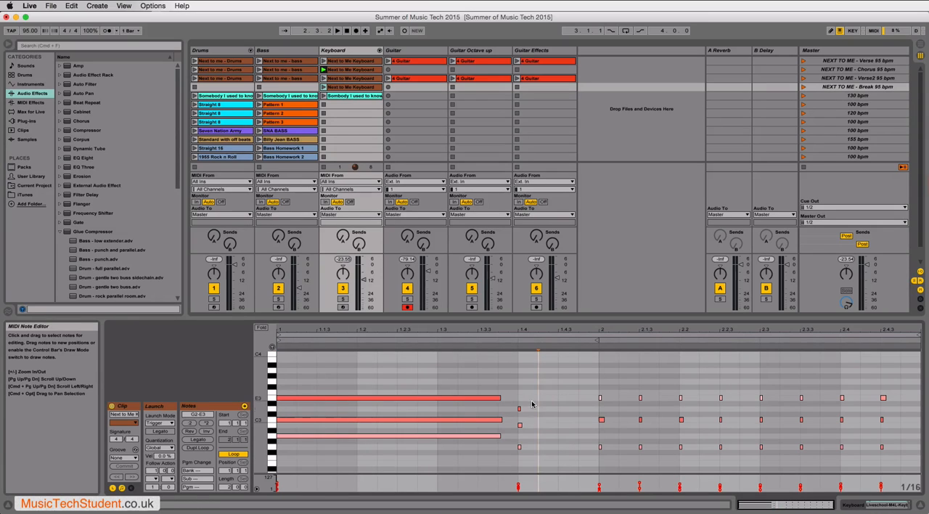
pyautogui.moveTo(534, 399); pyautogui.dragTo(521, 457)
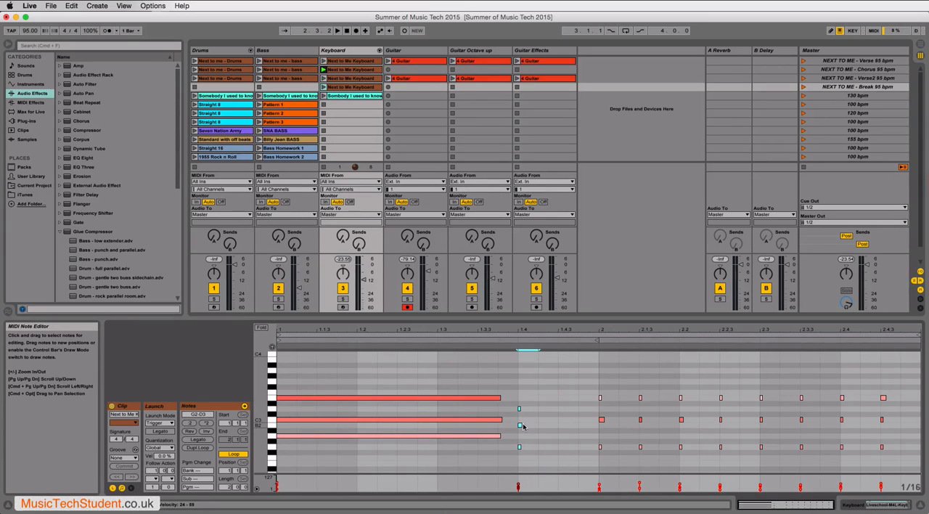
pyautogui.moveTo(520, 424); pyautogui.dragTo(582, 420)
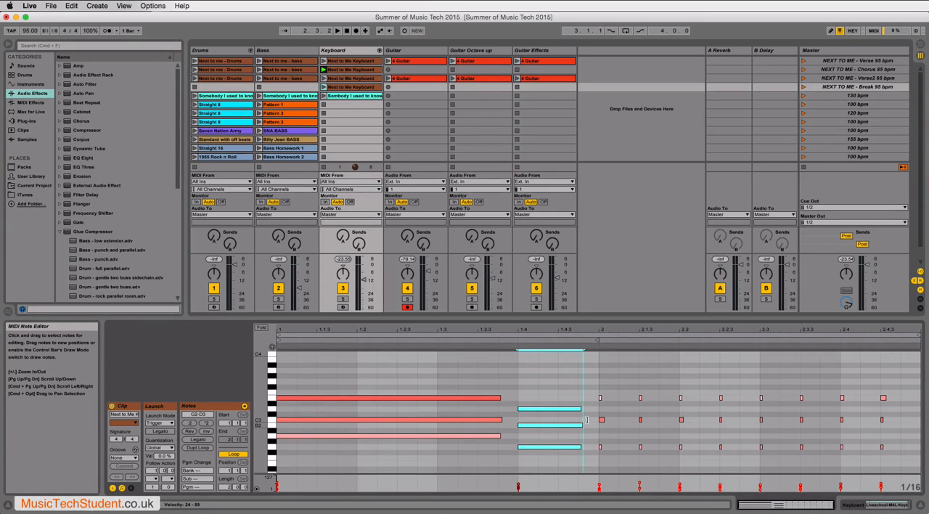
# - Delete the repeated chords in bar 2 and lengthen its first chord to about 2.4.3
pyautogui.moveTo(628, 367); pyautogui.dragTo(888, 456)
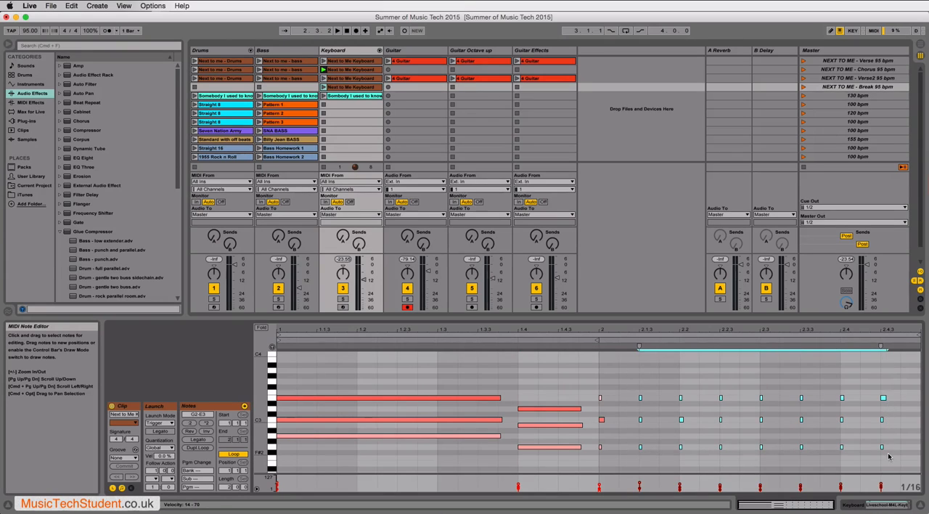
pyautogui.press('Delete')
pyautogui.moveTo(628, 376); pyautogui.dragTo(598, 464)
pyautogui.moveTo(602, 420); pyautogui.dragTo(887, 406)
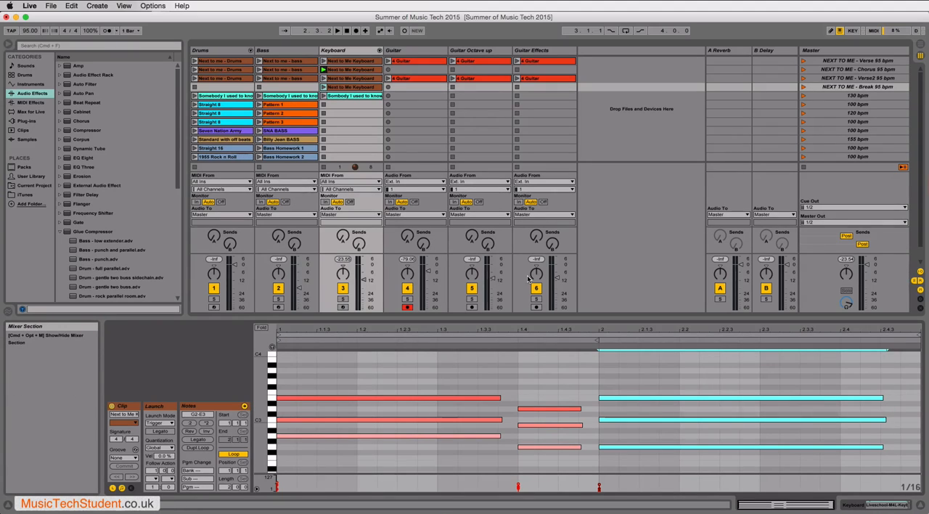
# - Duplicate the Guitar clip of the Verse2 scene into the Break scene
pyautogui.click(424, 79)
pyautogui.rightClick(424, 80)
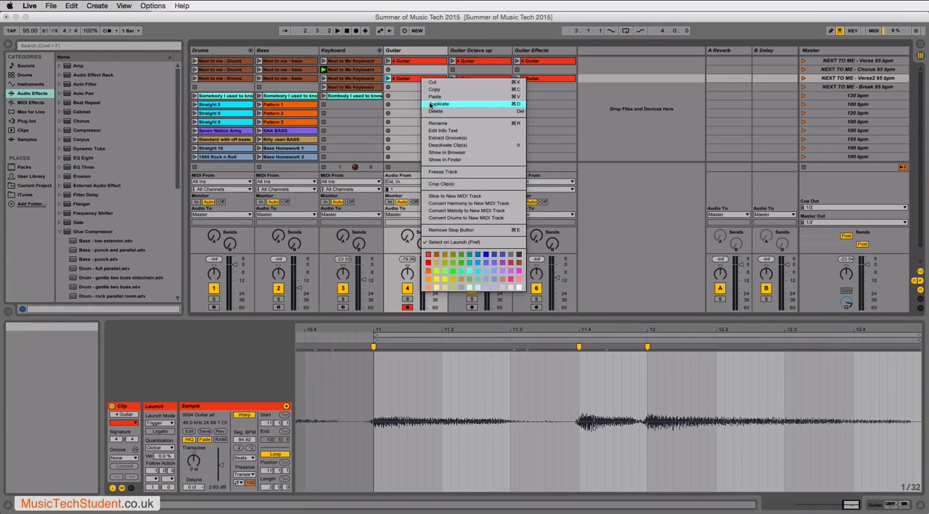
pyautogui.click(429, 104)
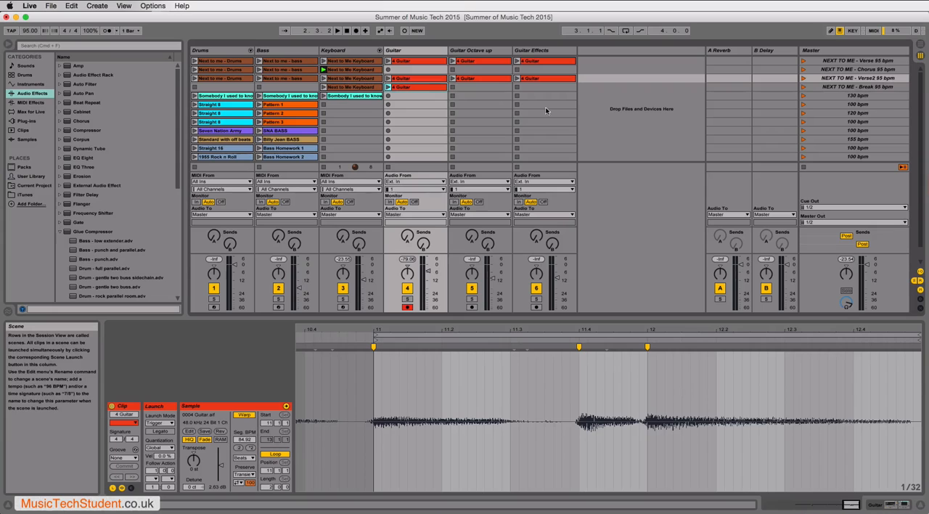
# - Duplicate the Keyboard track with all its clips and delete the duplicate track
pyautogui.click(355, 52)
pyautogui.rightClick(355, 53)
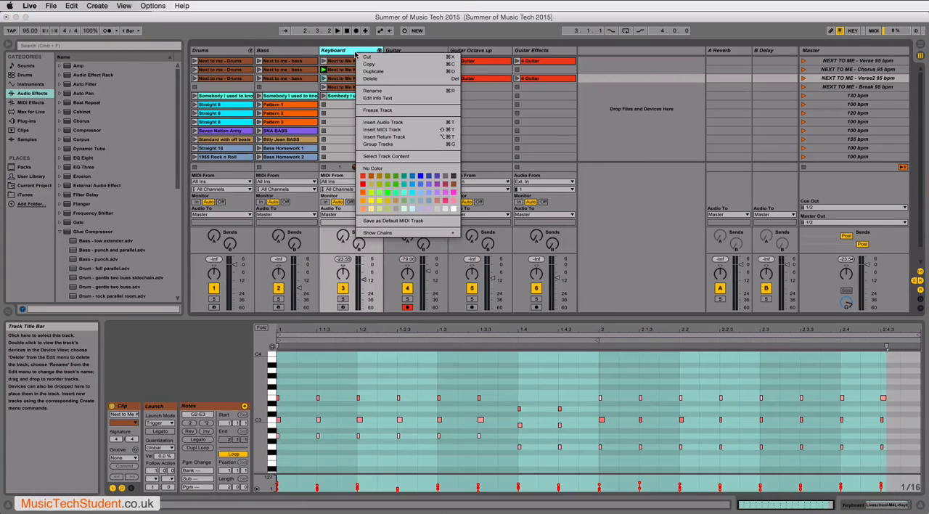
pyautogui.click(374, 72)
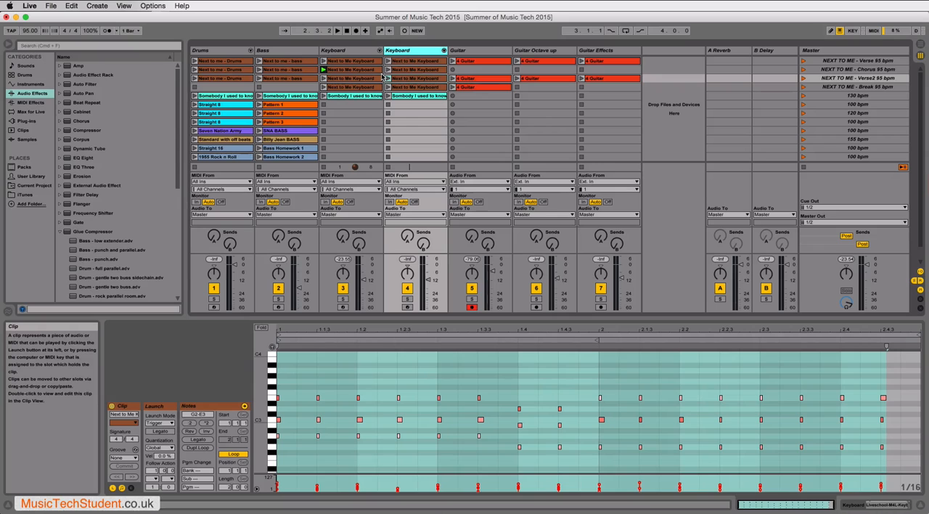
pyautogui.press('Delete')
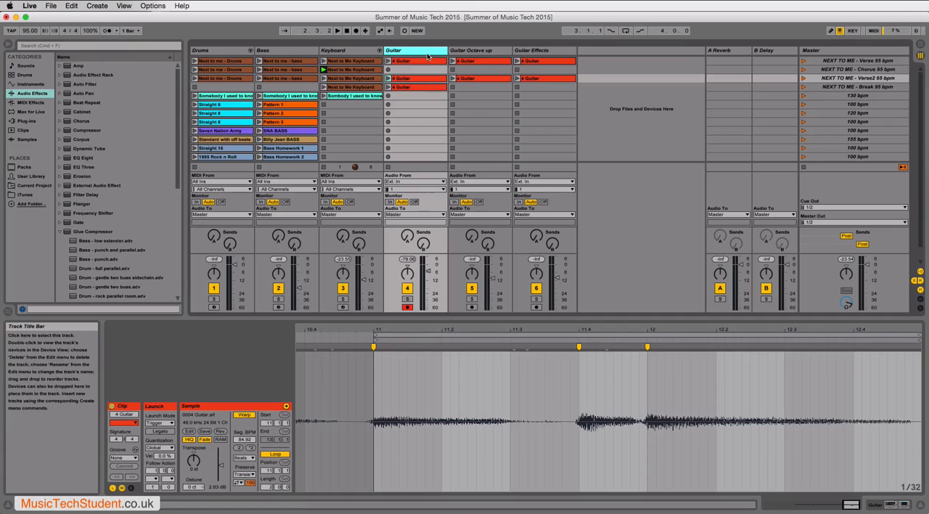
# - Show the Guitar track's device chain and examine its Clean amp and Guitar - lead solo compressor
pyautogui.press('Right')
pyautogui.press('Right')
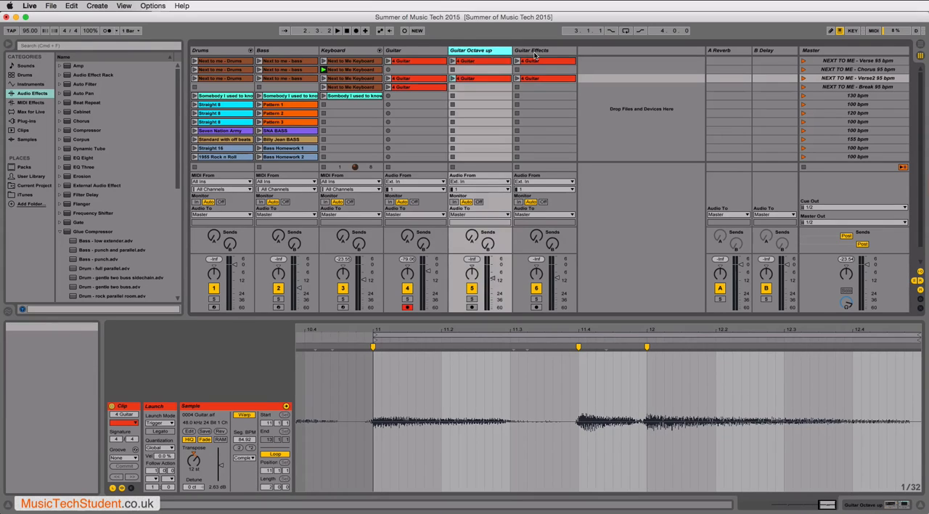
pyautogui.click(421, 60)
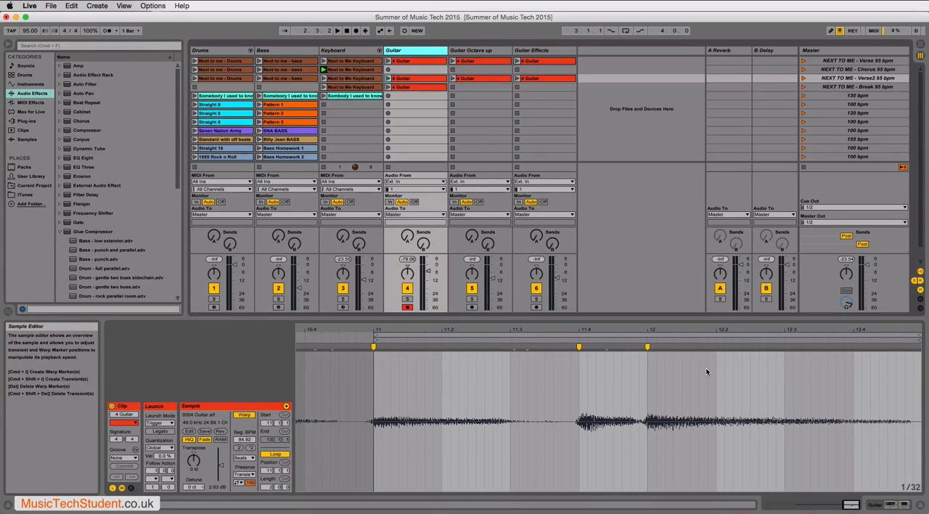
pyautogui.click(844, 506)
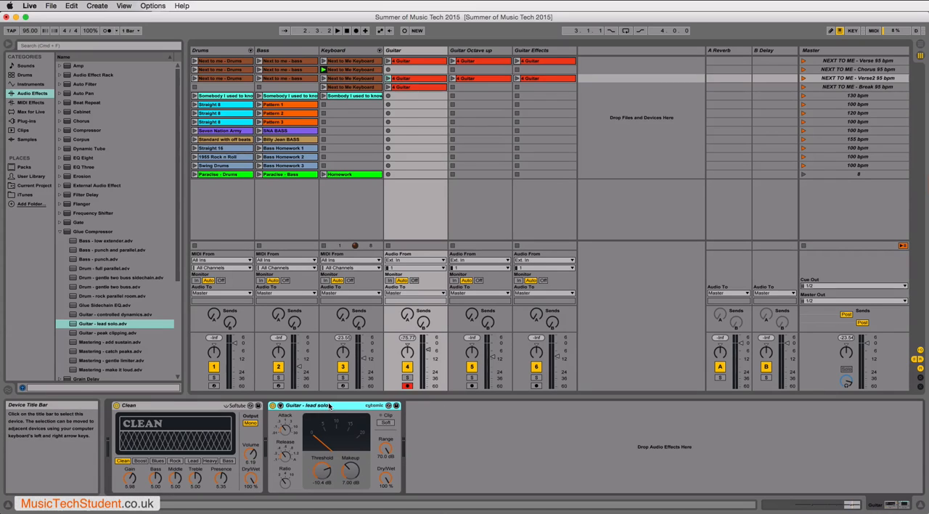
pyautogui.click(207, 405)
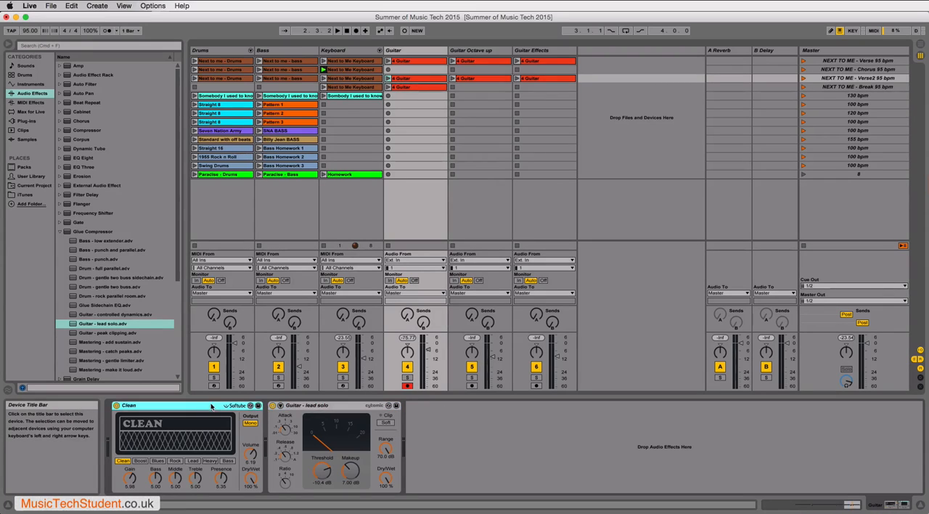
pyautogui.click(297, 408)
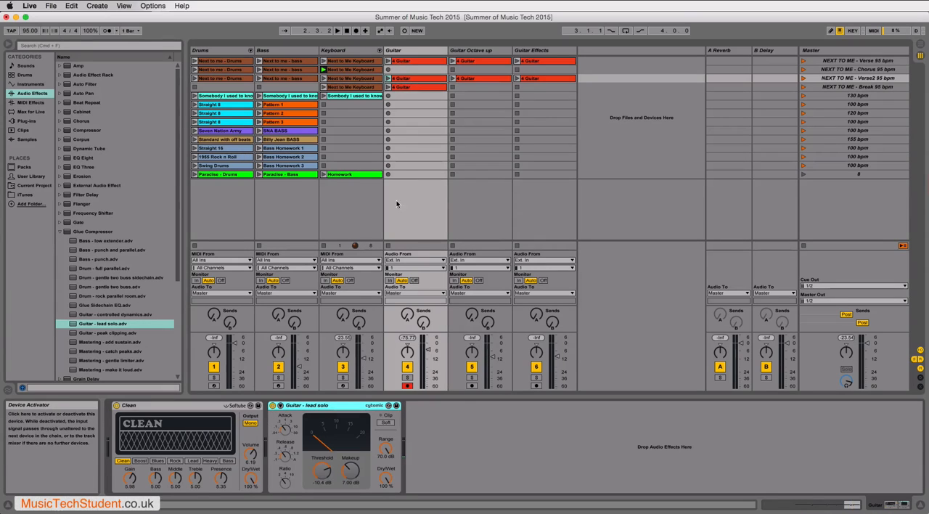
# - Play the Verse2 Guitar clip and compare its sound with the Guitar - lead solo compressor switched off and on
pyautogui.click(389, 78)
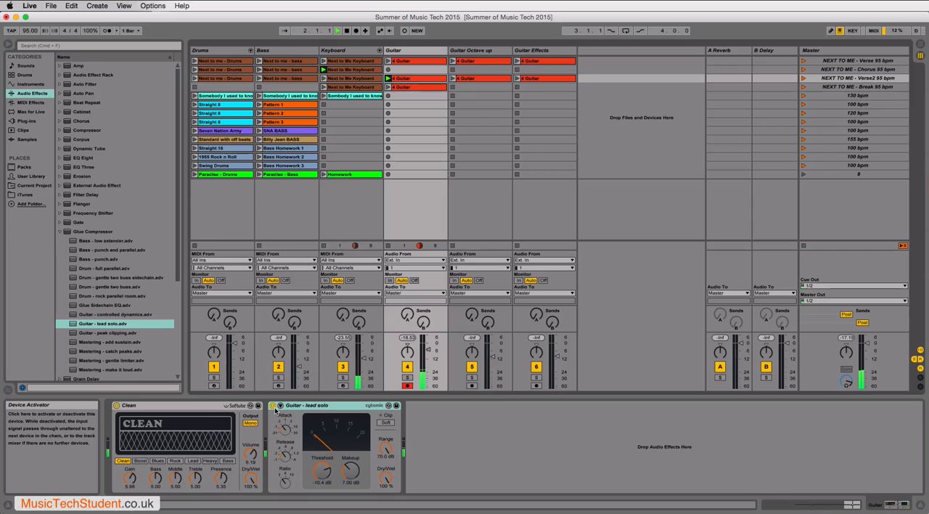
pyautogui.click(273, 407)
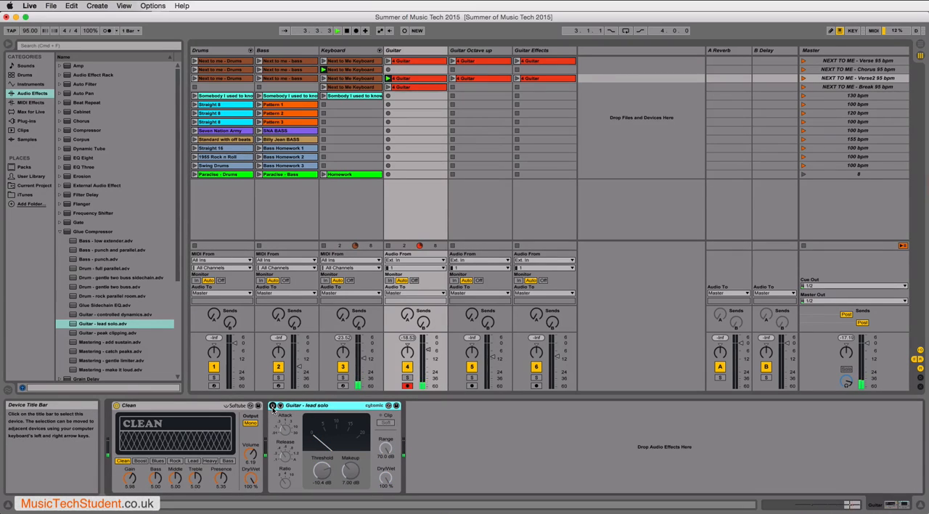
pyautogui.click(273, 407)
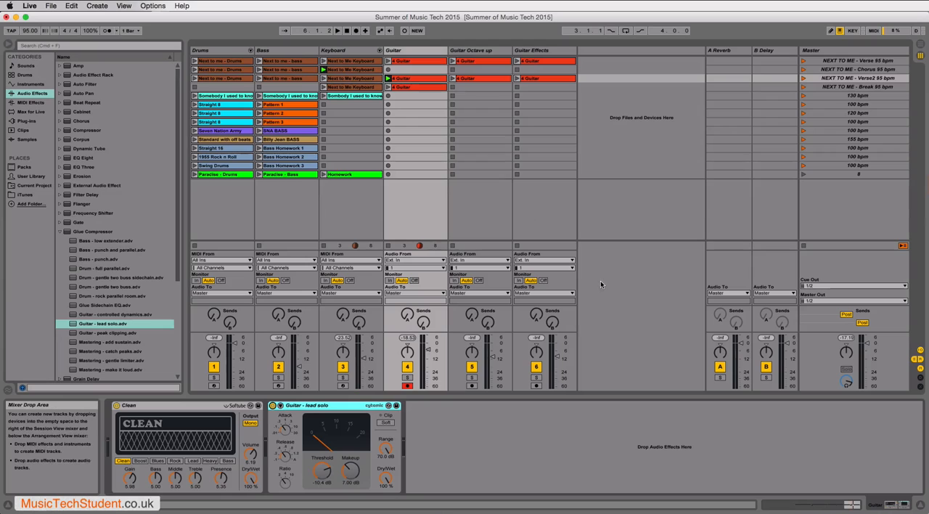
# - Duplicate the Guitar Effects track with its clips and devices
pyautogui.click(529, 52)
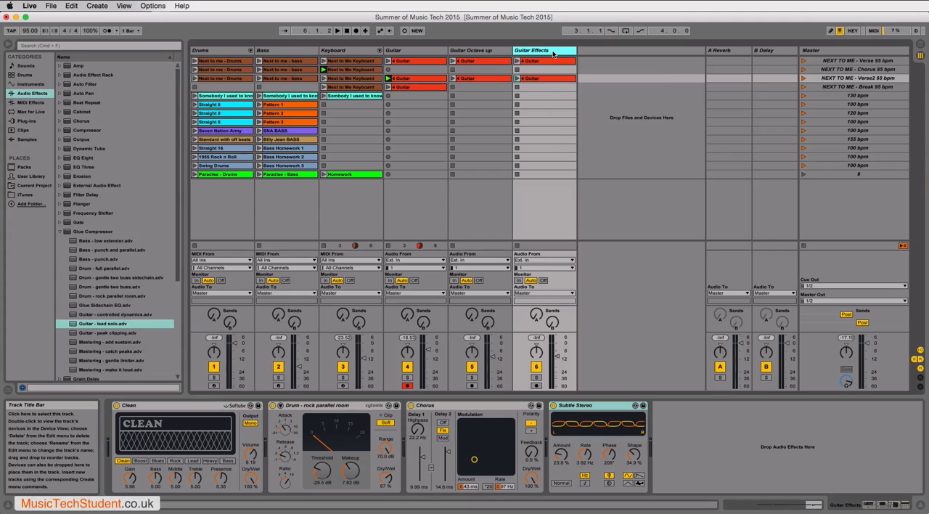
pyautogui.rightClick(553, 54)
pyautogui.click(567, 72)
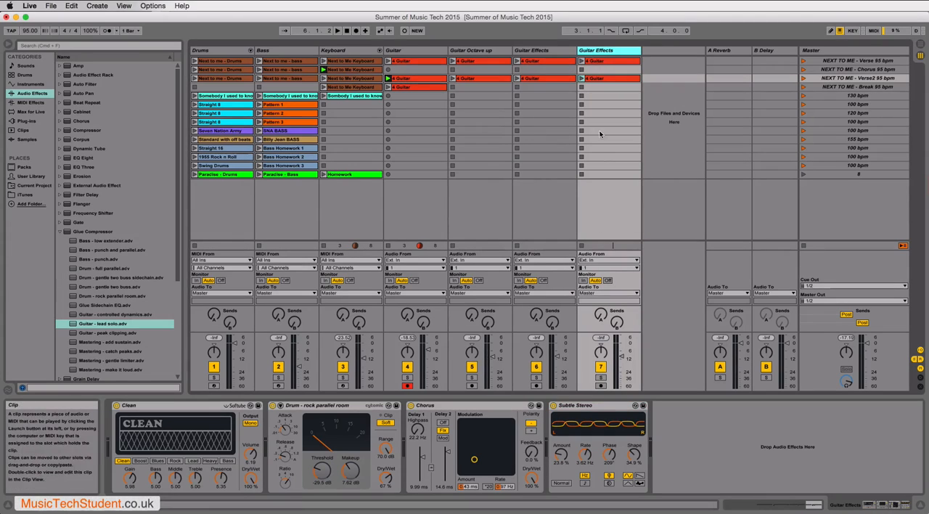
# - Delete the Subtle Stereo, Chorus and Drum - rock parallel room devices from the duplicated Guitar Effects track, keeping the Clean amp
pyautogui.click(558, 408)
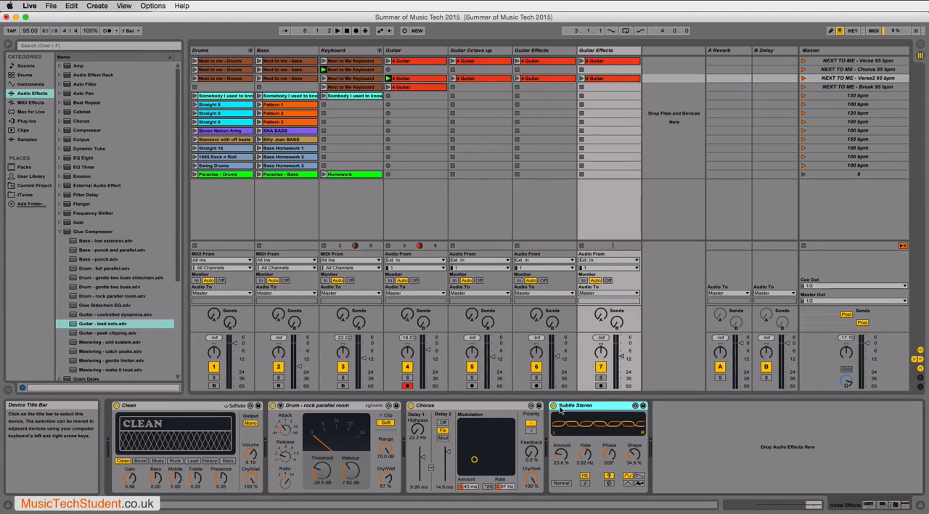
pyautogui.press('Delete')
pyautogui.press('Delete')
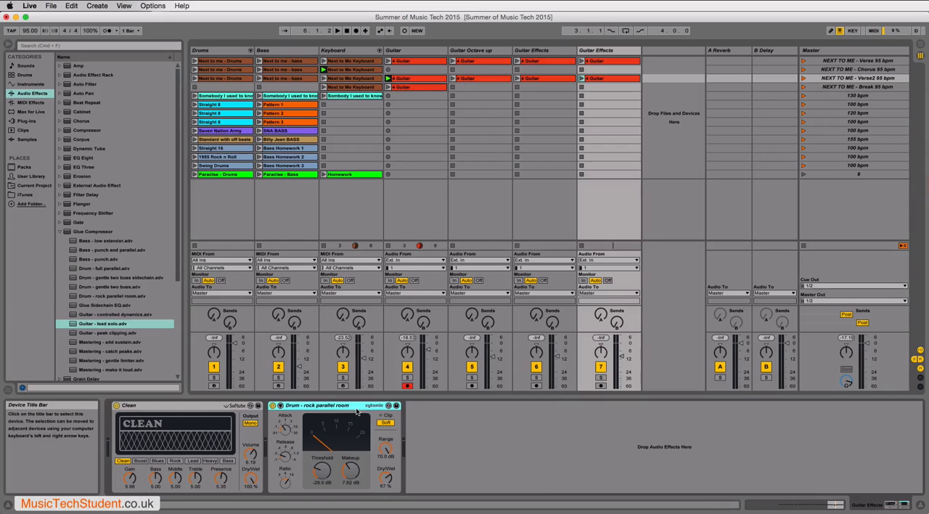
pyautogui.press('Delete')
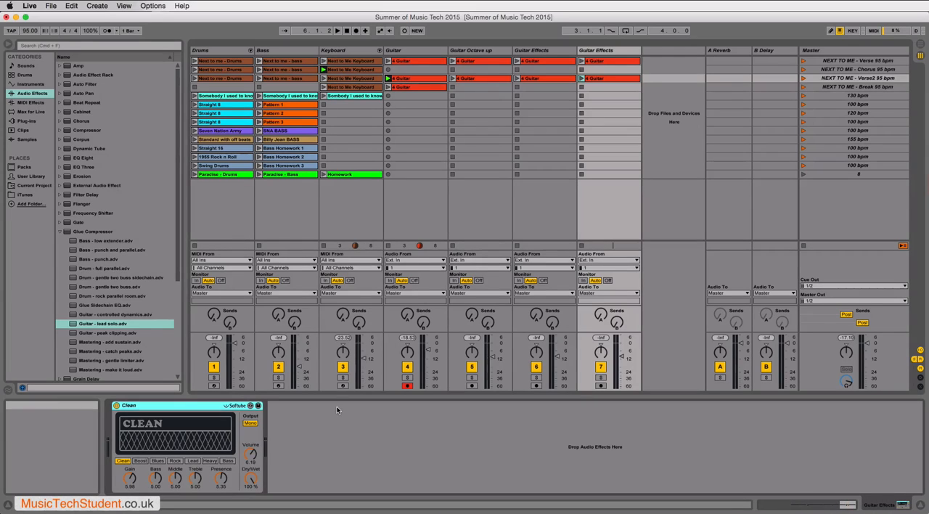
# - Add the Glue Compressor preset Guitar - controlled dynamics after the Clean amp on the duplicated Guitar Effects track
pyautogui.click(60, 233)
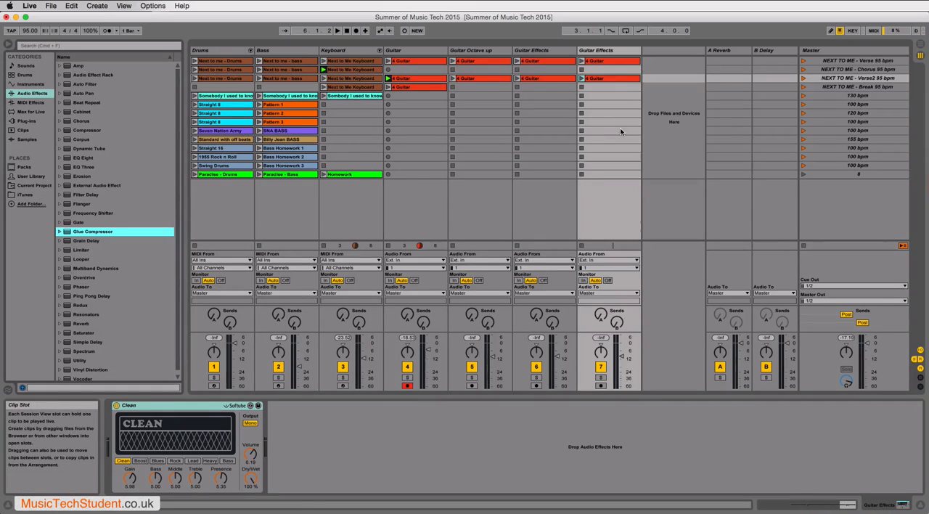
pyautogui.click(24, 94)
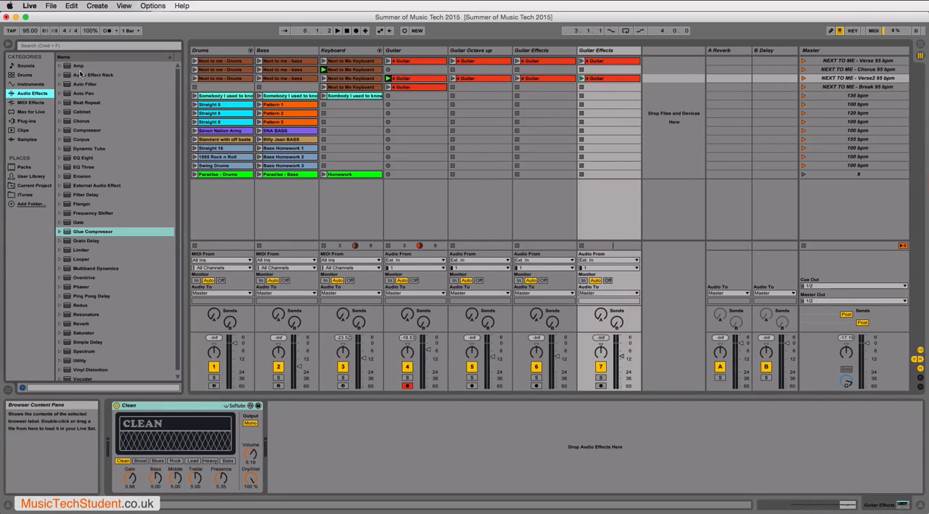
pyautogui.click(60, 232)
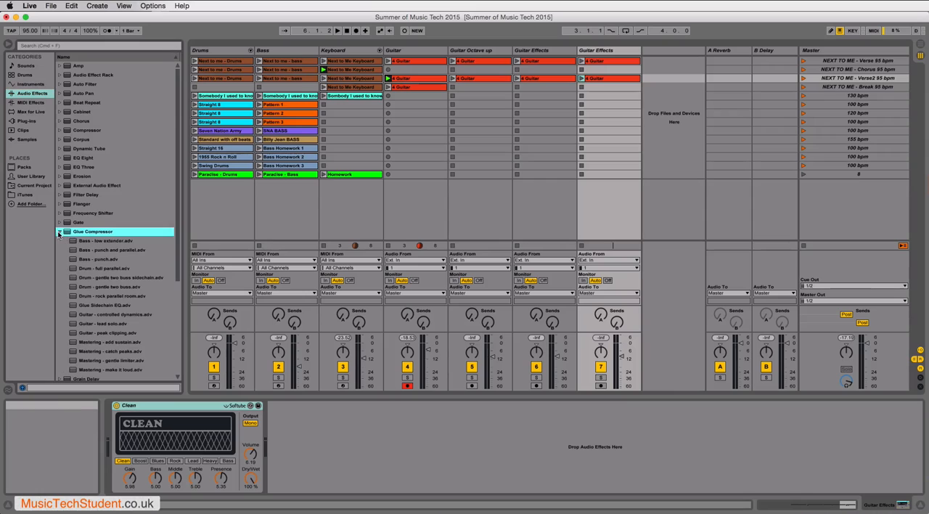
pyautogui.doubleClick(89, 316)
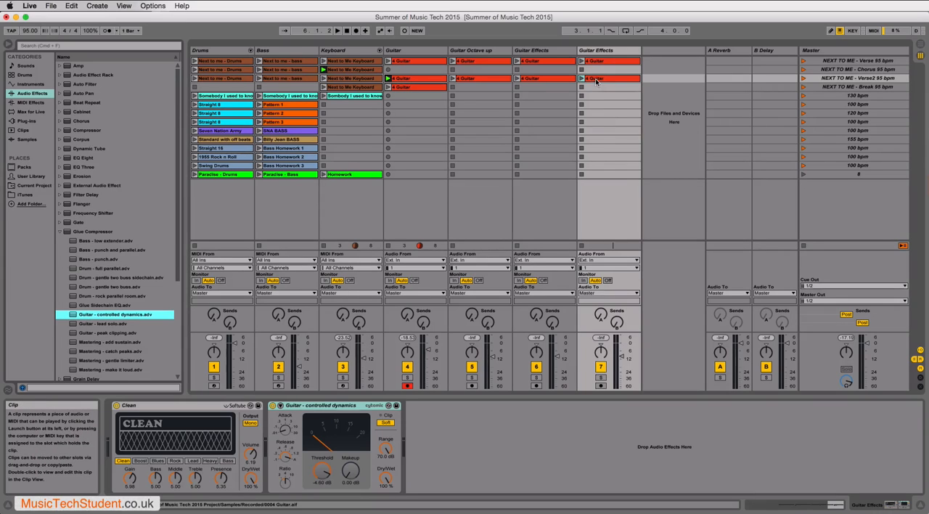
# - Play the Verse2 clip of the duplicated Guitar Effects track and compare its sound with the compressor switched off and on
pyautogui.click(582, 78)
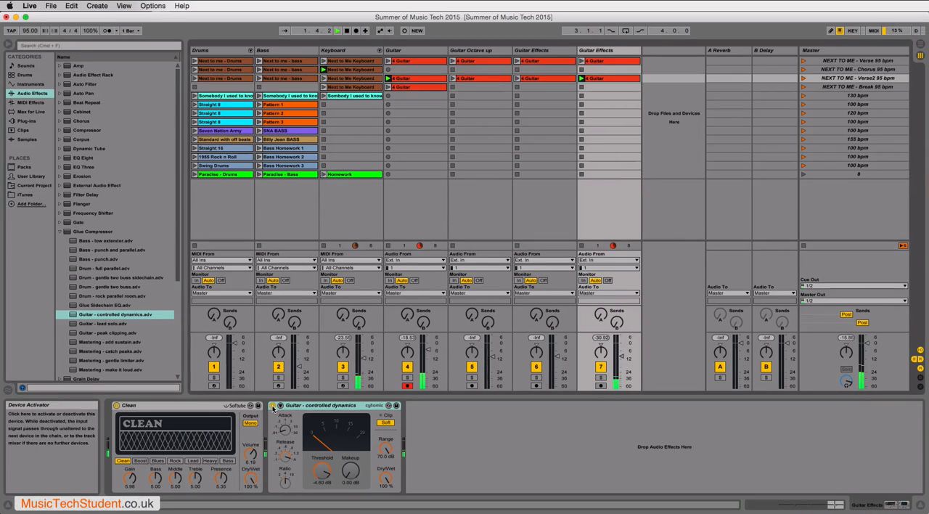
pyautogui.click(273, 406)
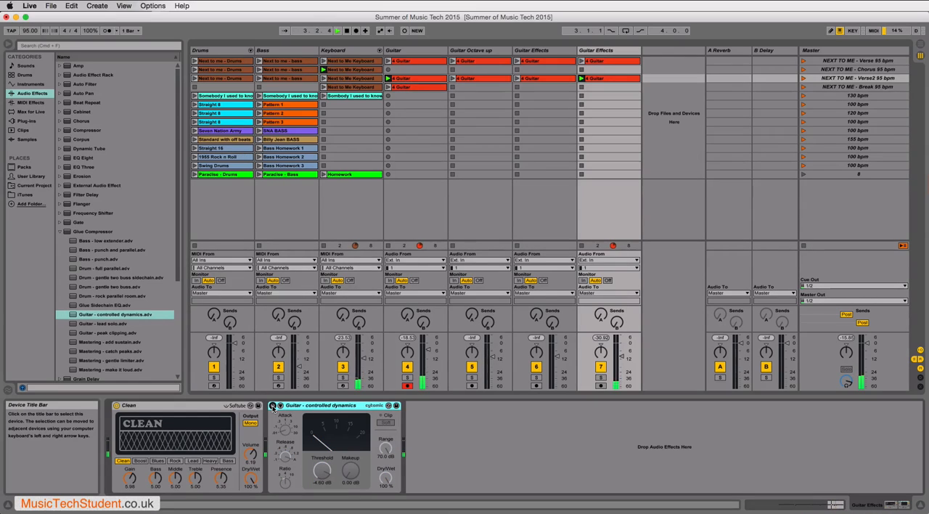
pyautogui.click(273, 406)
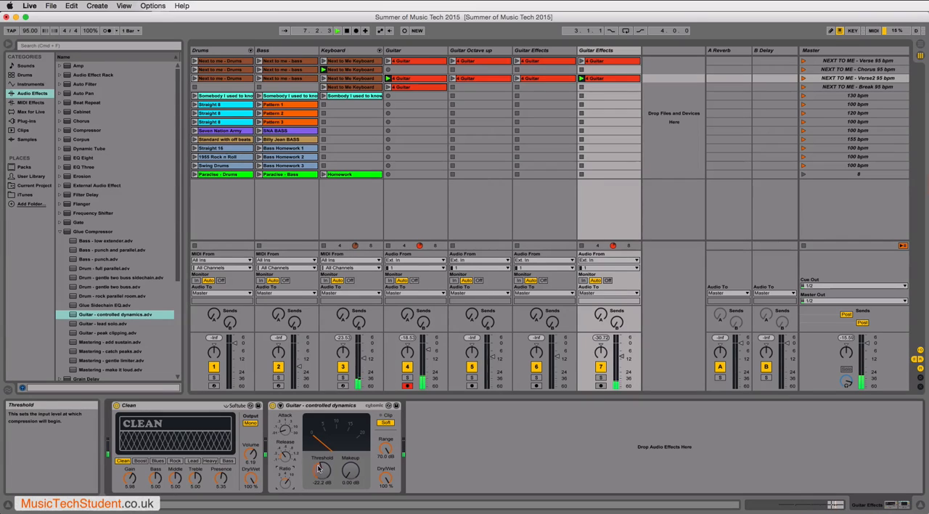
# - Set the compressor's threshold to -25.7 dB and makeup to 4.76 dB, and compare the sound with it off and on
pyautogui.moveTo(320, 464); pyautogui.dragTo(319, 467)
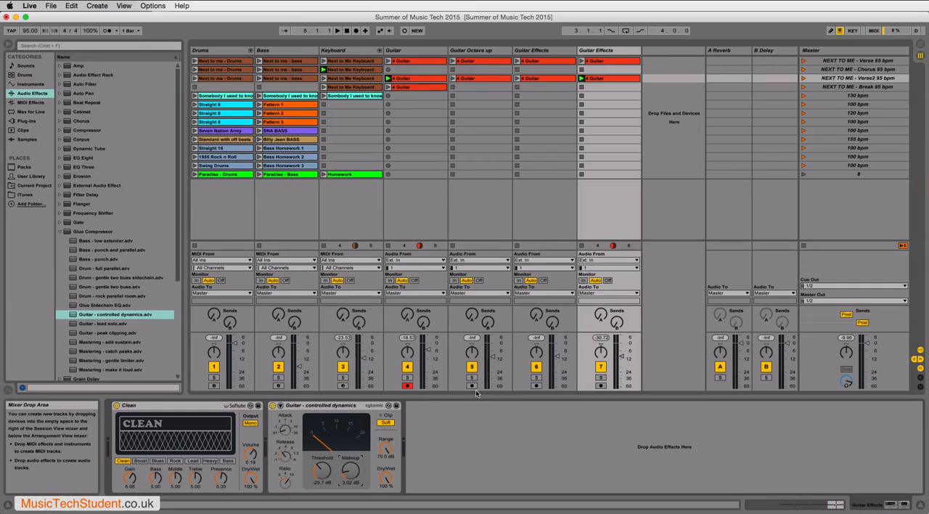
pyautogui.press('space')
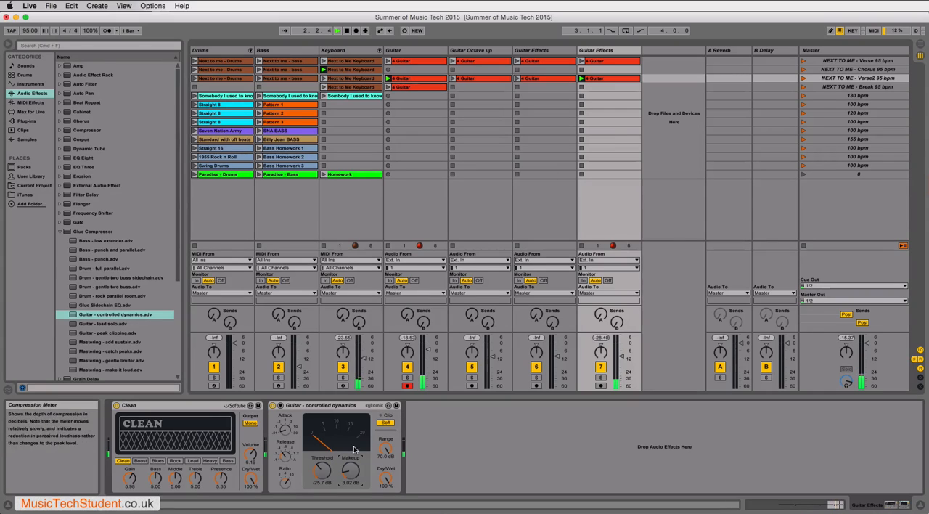
pyautogui.click(273, 406)
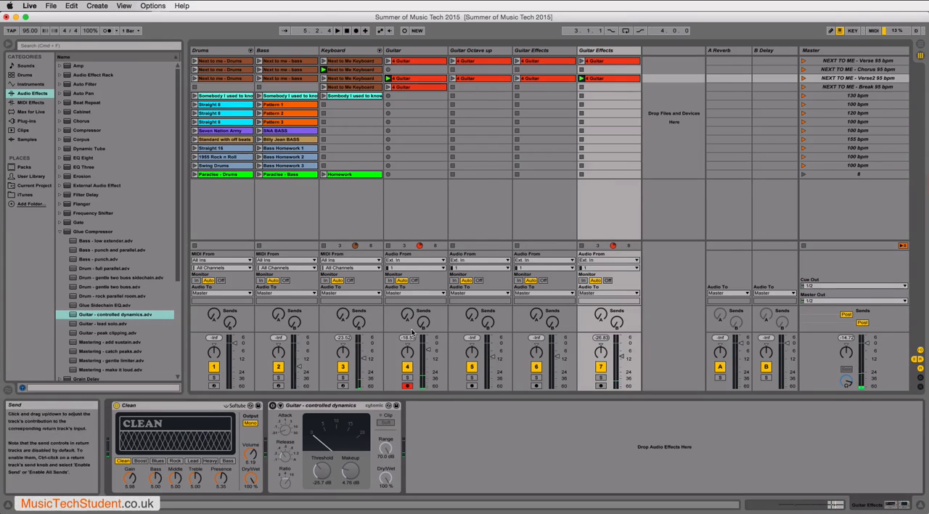
pyautogui.click(273, 407)
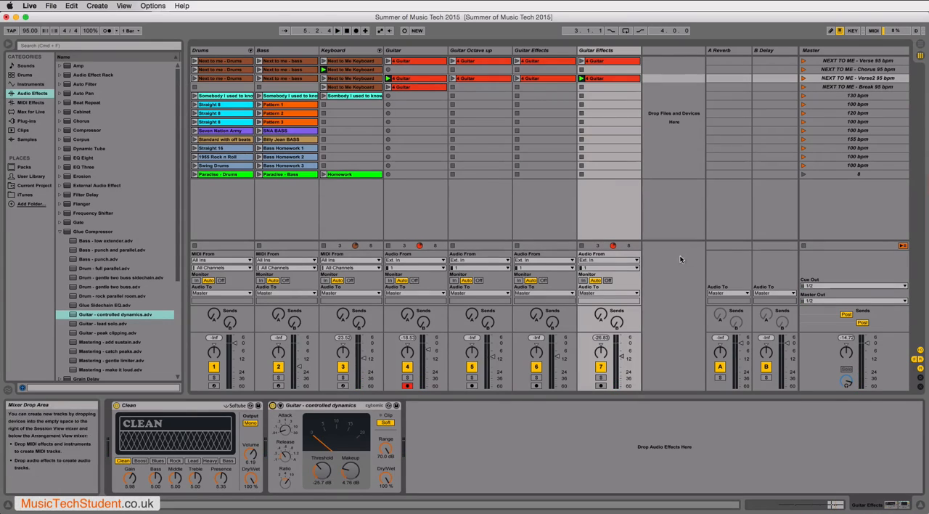
# - Add the Ping Pong Delay preset Robot to the end of the duplicated Guitar Effects track's device chain
pyautogui.click(612, 54)
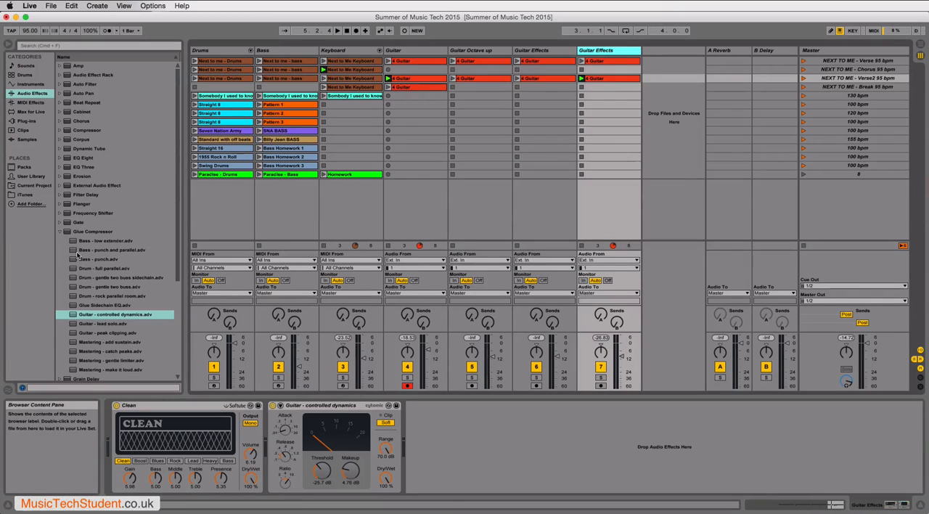
pyautogui.click(60, 232)
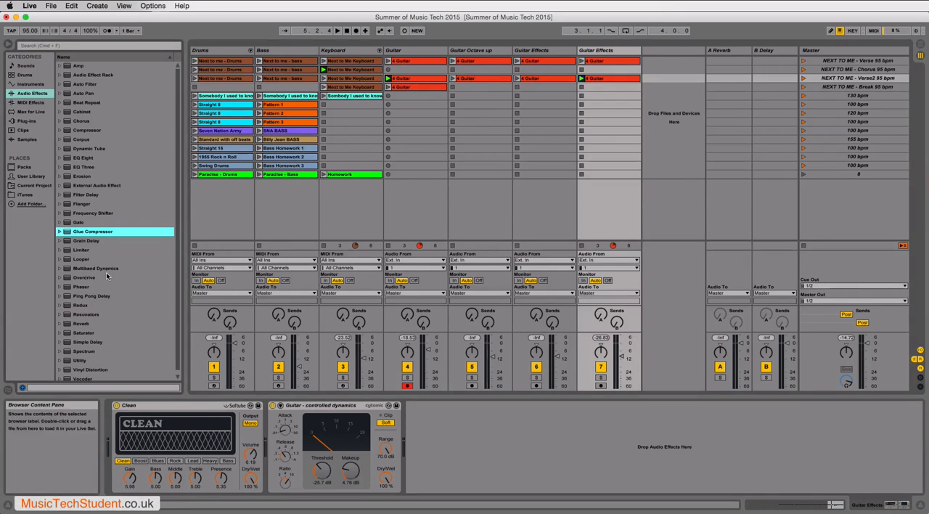
pyautogui.click(64, 297)
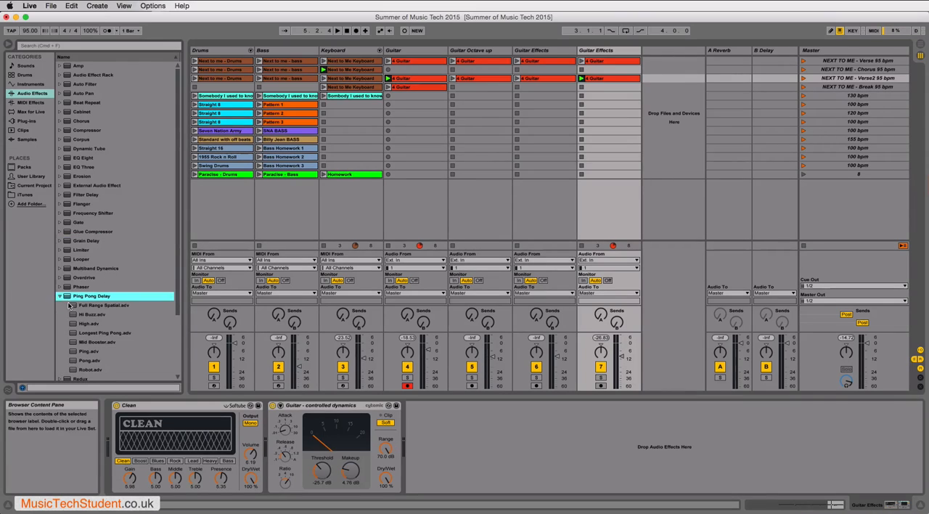
pyautogui.click(60, 297)
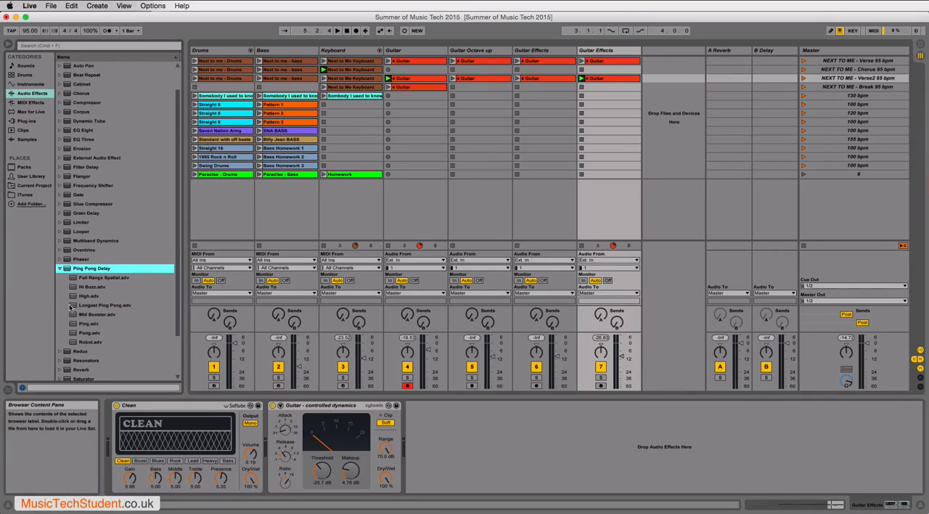
pyautogui.doubleClick(74, 342)
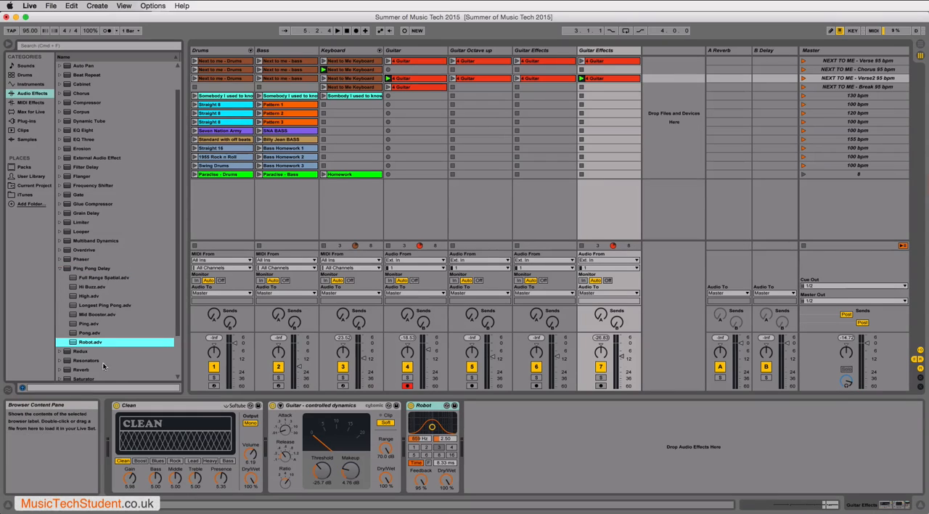
# - Move the Robot delay ahead of the compressor and return it to the end of the chain
pyautogui.click(428, 406)
pyautogui.moveTo(347, 409); pyautogui.dragTo(284, 408)
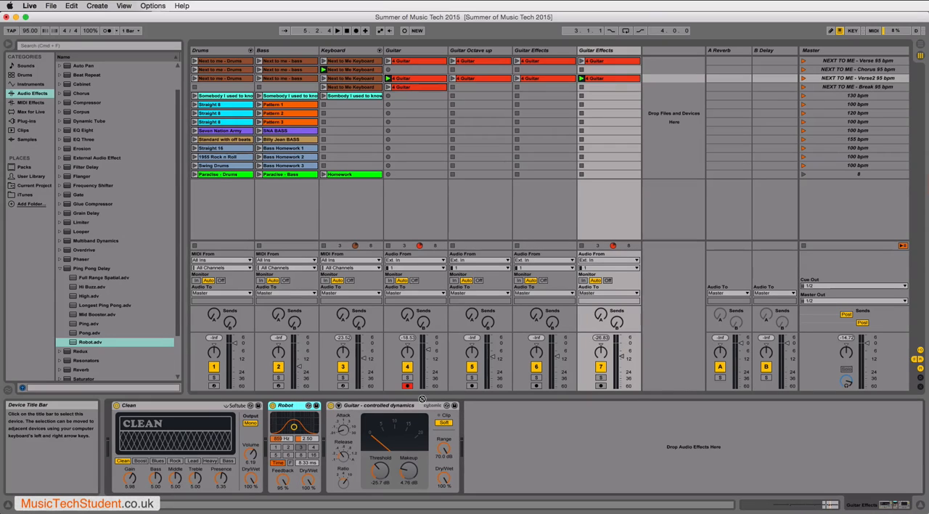
pyautogui.moveTo(422, 398); pyautogui.dragTo(459, 404)
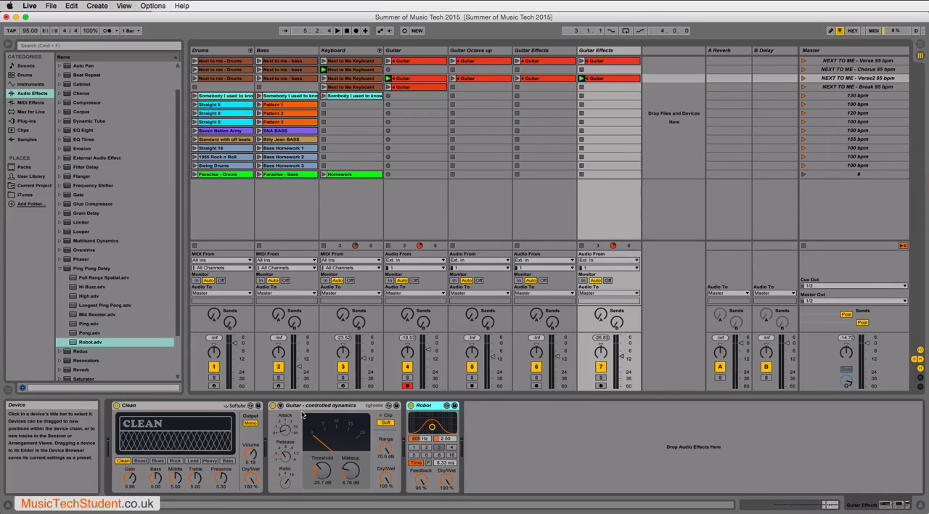
# - Play the clips with the Robot delay active and raise the compressor's makeup to 11.1 dB
pyautogui.press('space')
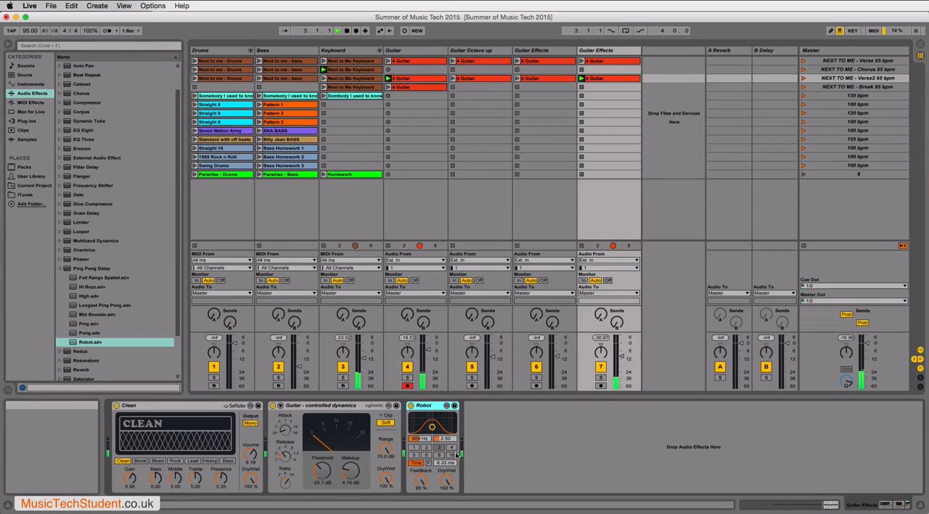
pyautogui.moveTo(349, 473); pyautogui.dragTo(350, 464)
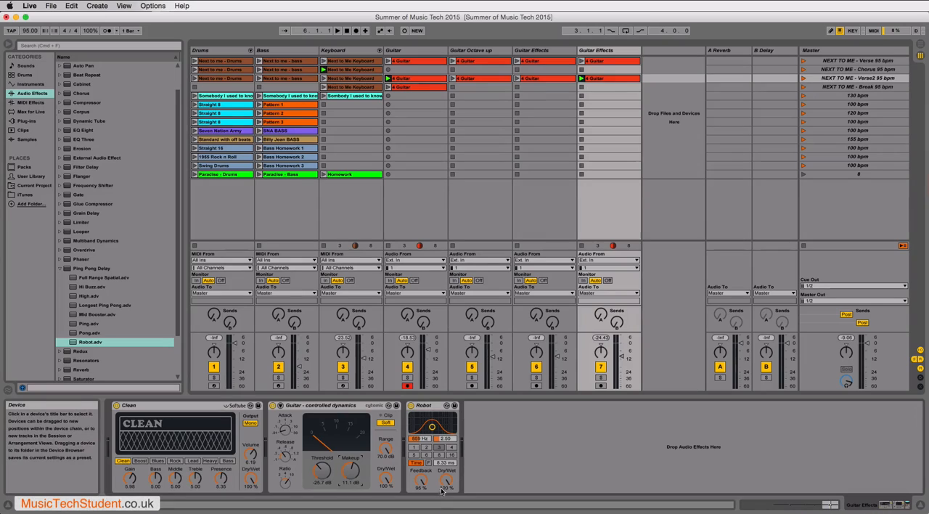
pyautogui.press('space')
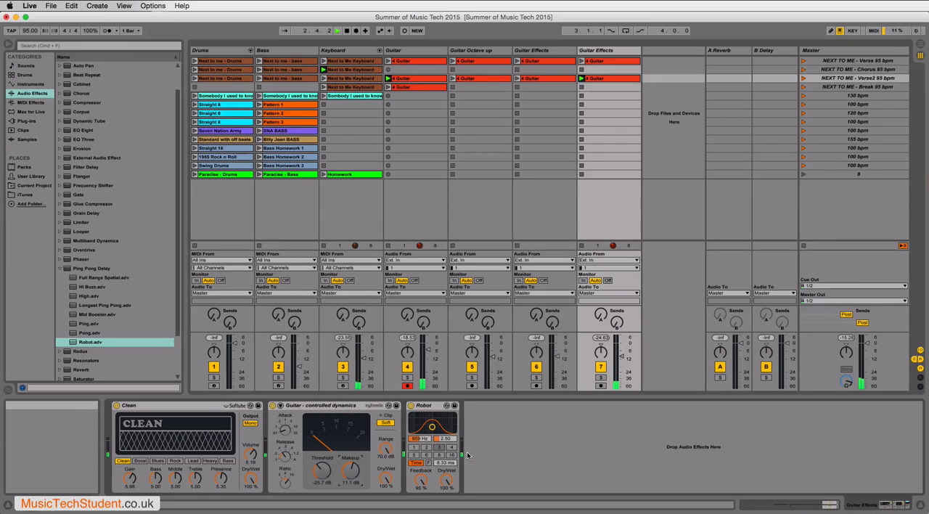
# - Move the Robot delay between the Clean amp and the compressor, switch it off and delete it
pyautogui.click(433, 407)
pyautogui.moveTo(371, 408); pyautogui.dragTo(277, 411)
pyautogui.click(272, 405)
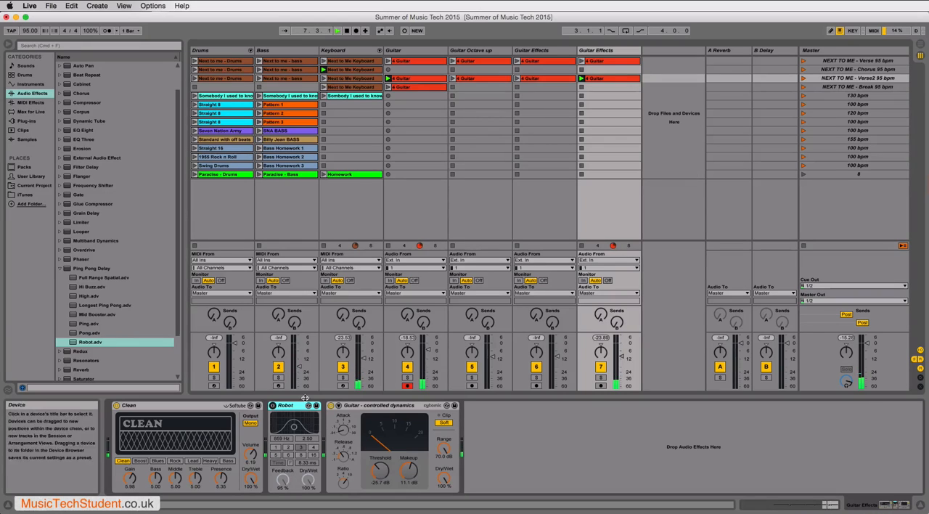
pyautogui.press('Delete')
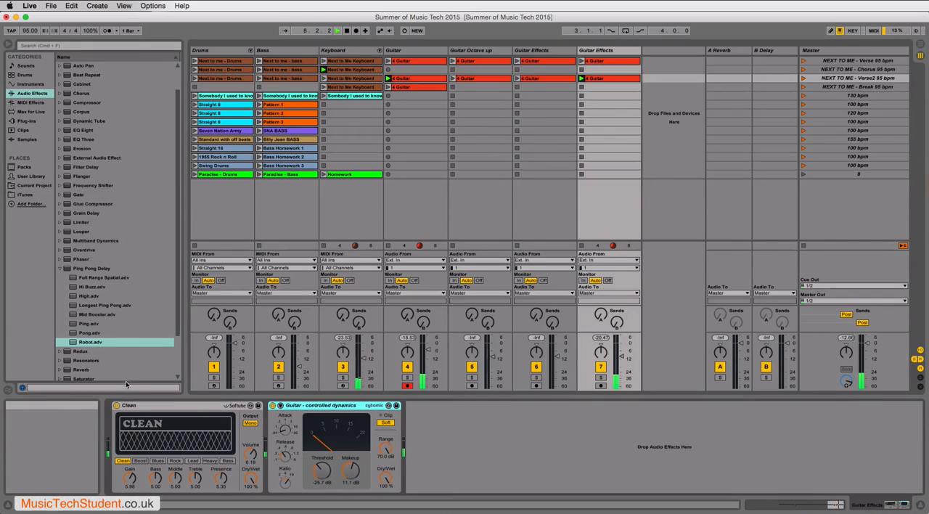
# - Insert the Ping Pong Delay preset High between the Clean amp and the compressor, with feedback at 47% and dry/wet at 52%
pyautogui.scroll(-1, 82, 279)
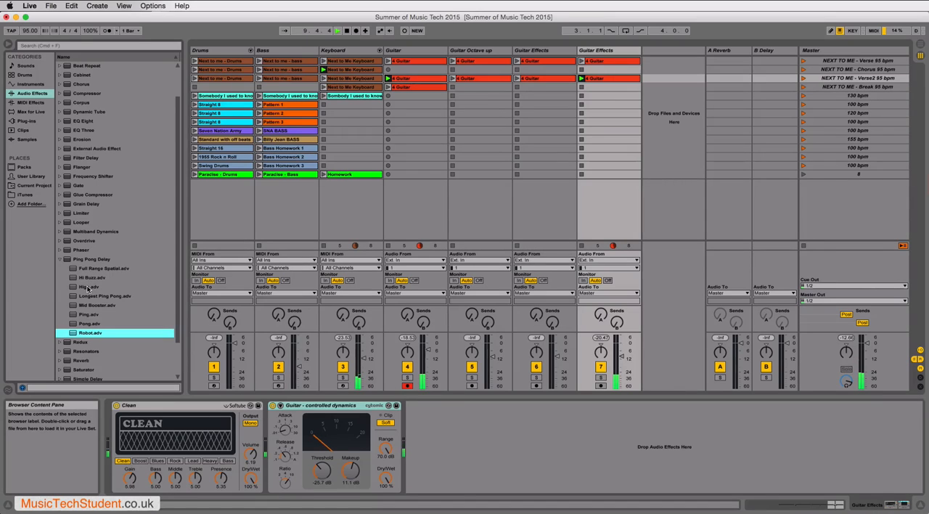
pyautogui.moveTo(90, 287); pyautogui.dragTo(475, 461)
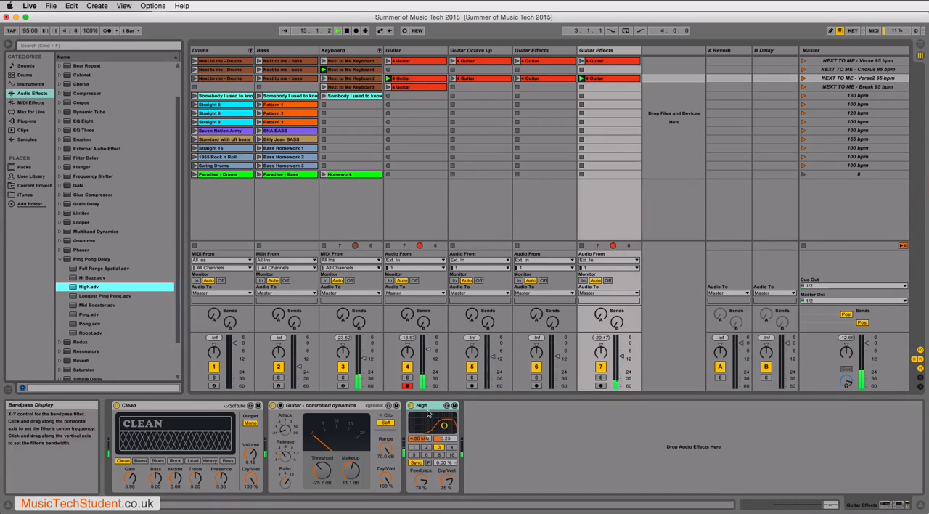
pyautogui.click(313, 409)
pyautogui.moveTo(312, 408); pyautogui.dragTo(293, 407)
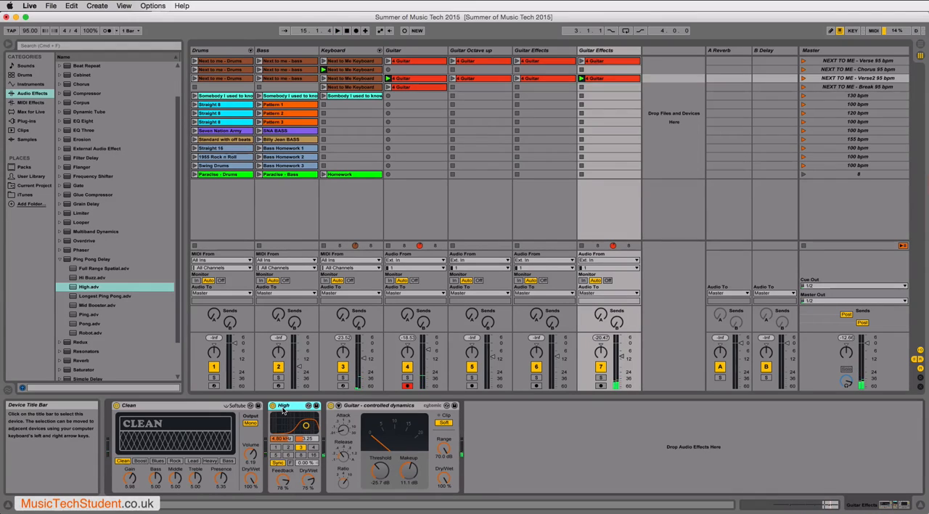
pyautogui.moveTo(283, 480); pyautogui.dragTo(283, 500)
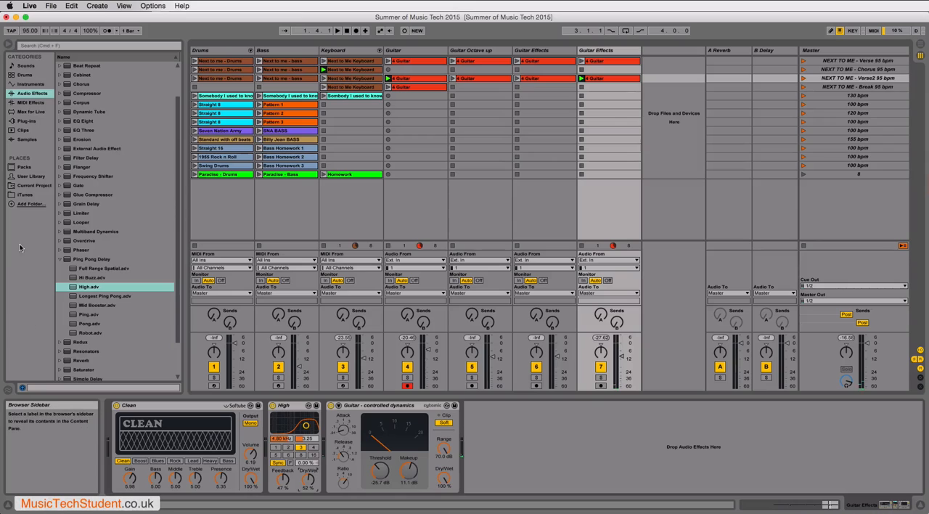
# - Insert the preset Chorus.adv directly after the Clean amp and set its modulation amount to 0.49 ms and rate to 0.76 Hz
pyautogui.click(62, 260)
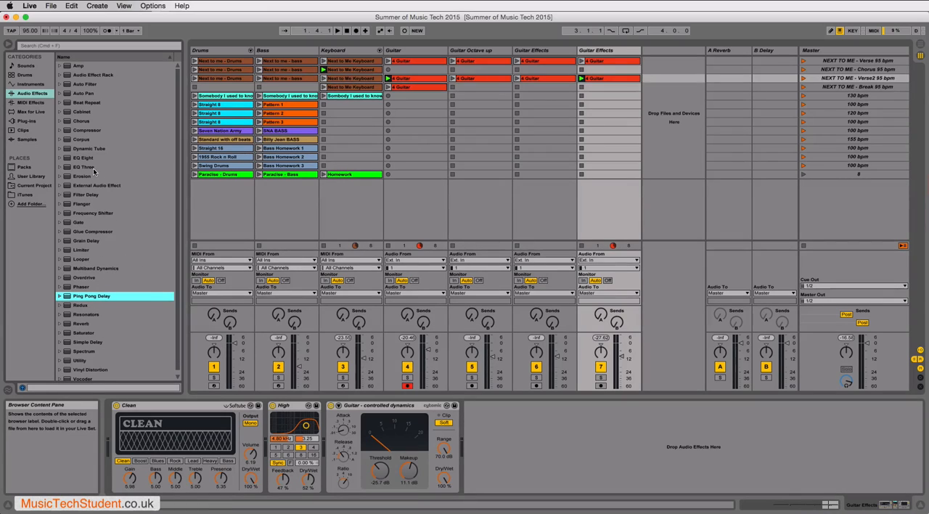
pyautogui.click(60, 121)
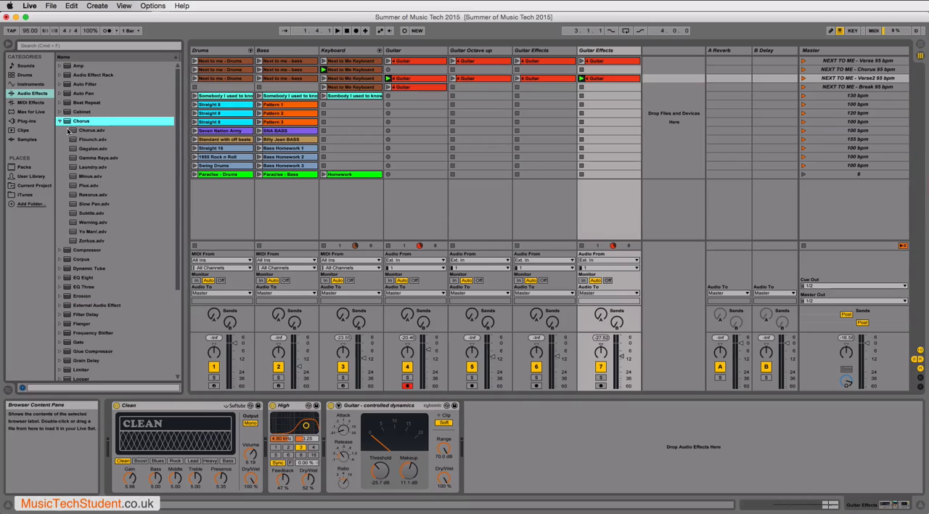
pyautogui.doubleClick(67, 131)
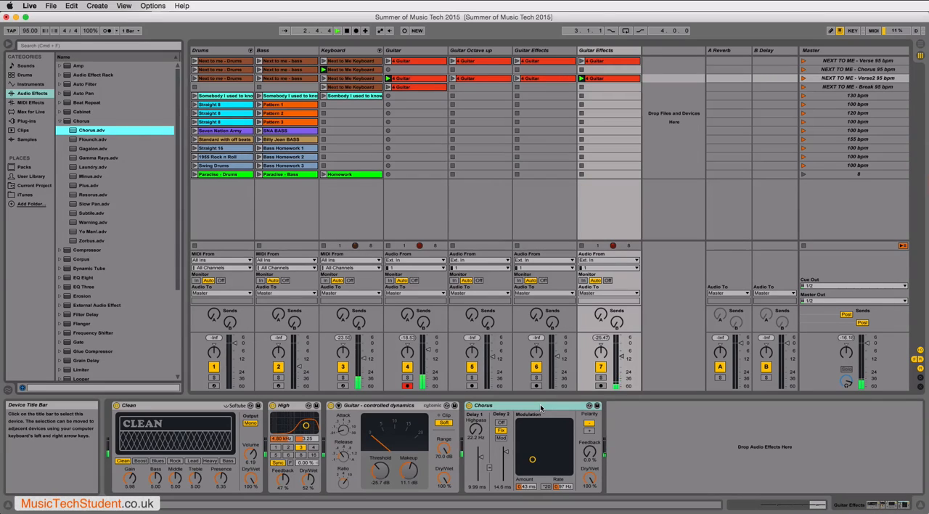
pyautogui.moveTo(540, 407); pyautogui.dragTo(285, 407)
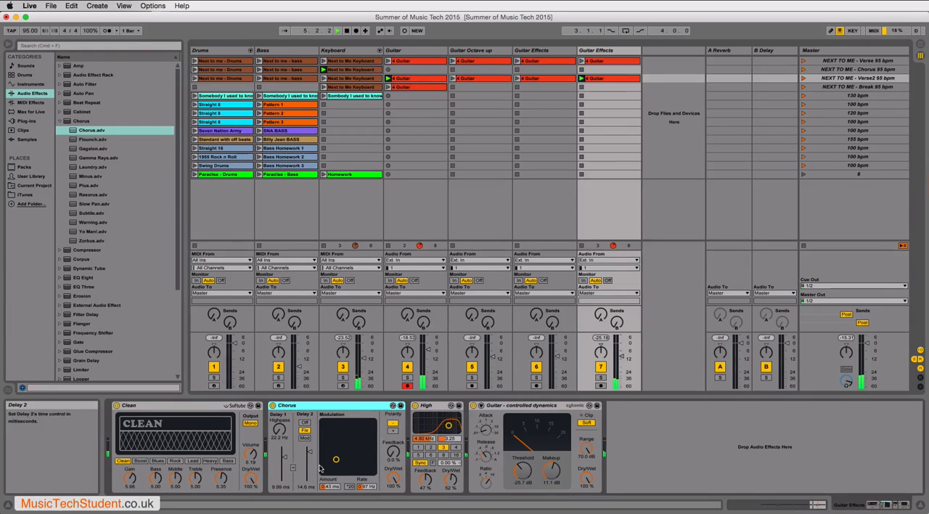
pyautogui.moveTo(337, 457)
pyautogui.mouseDown()
pyautogui.moveTo(347, 450)
pyautogui.moveTo(334, 458)
pyautogui.mouseUp()
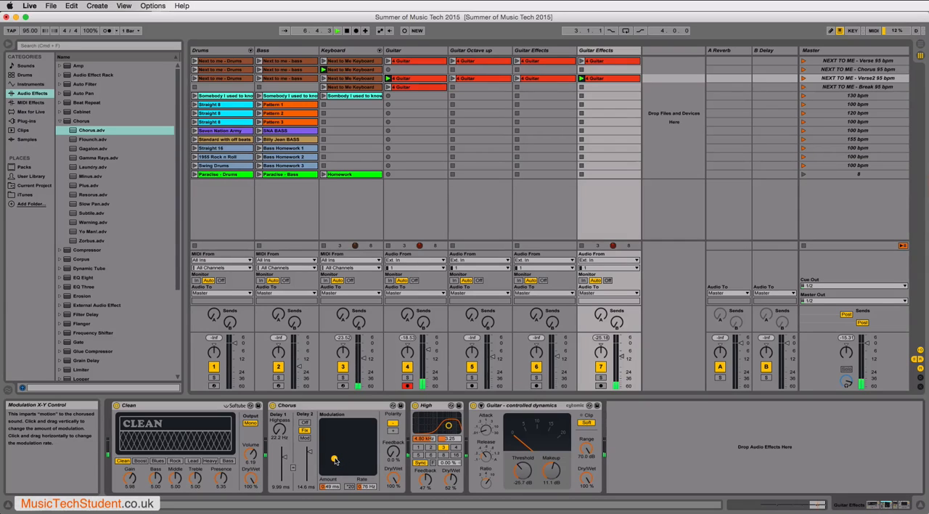